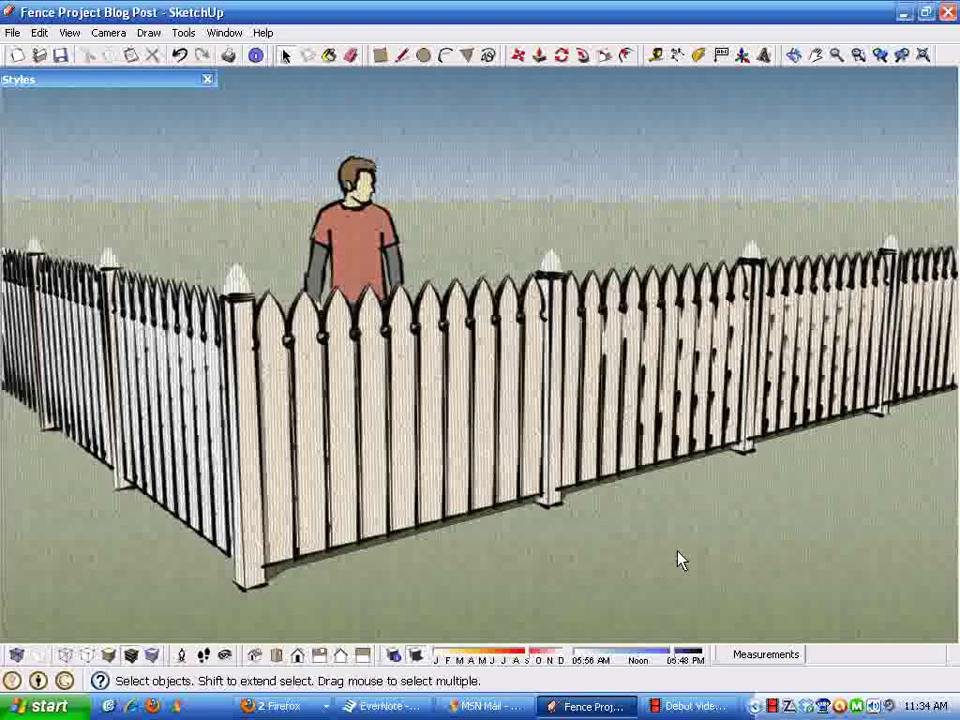
- Apply the plain design style with white faces and thin edges from the in-model styles
left_click(152, 82)
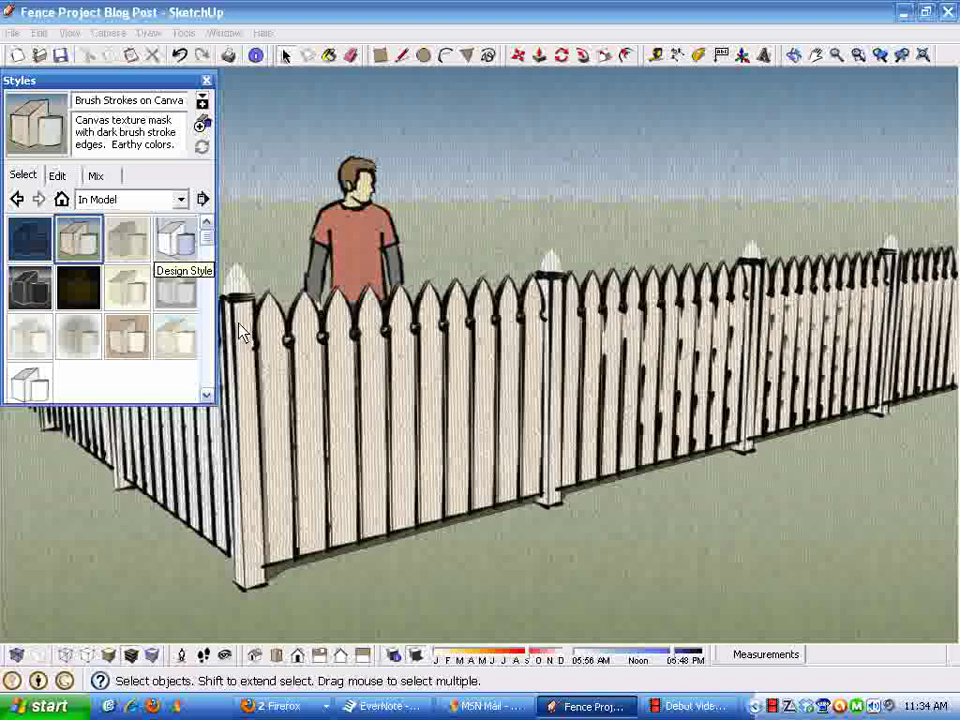
left_click(177, 240)
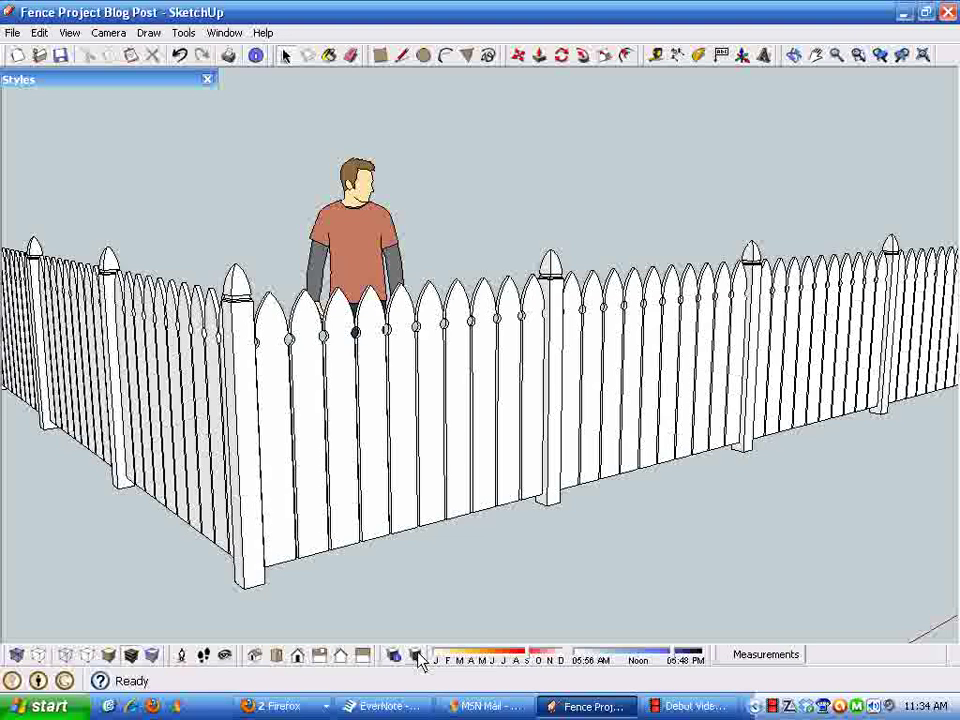
- Group all the fence sections together with the human figure and hide the resulting group
left_click(443, 475)
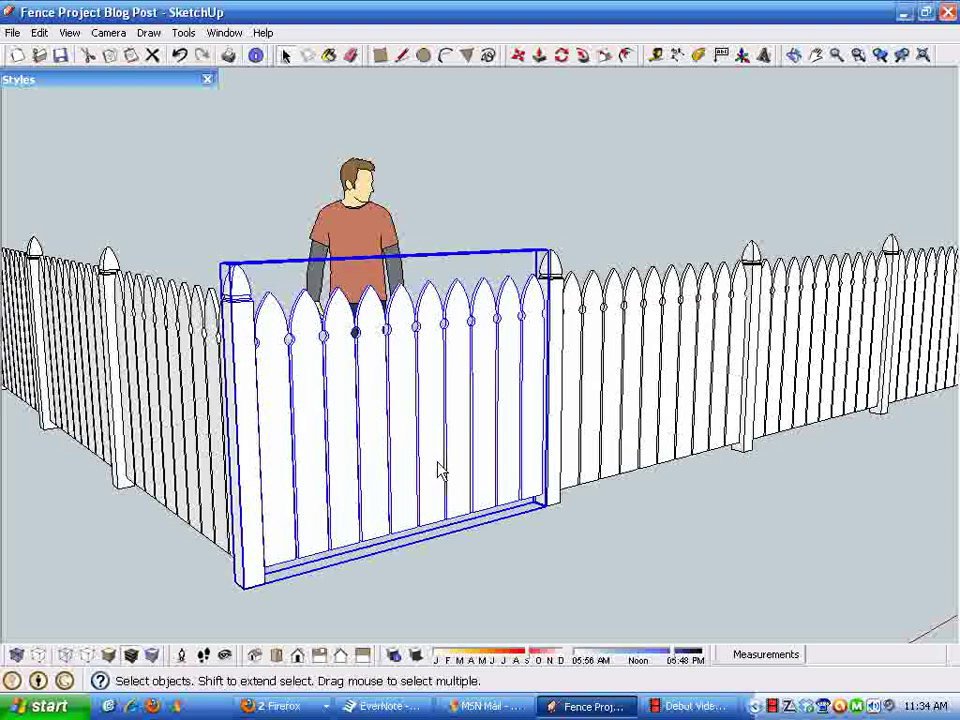
left_click(923, 55)
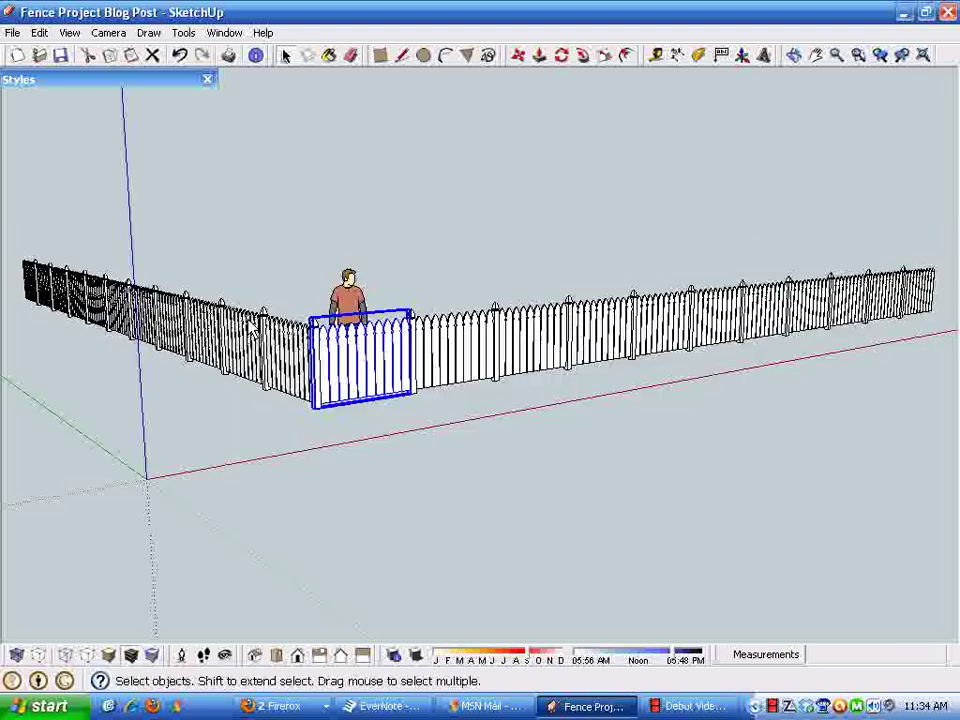
left_click_drag(5, 133, 932, 482)
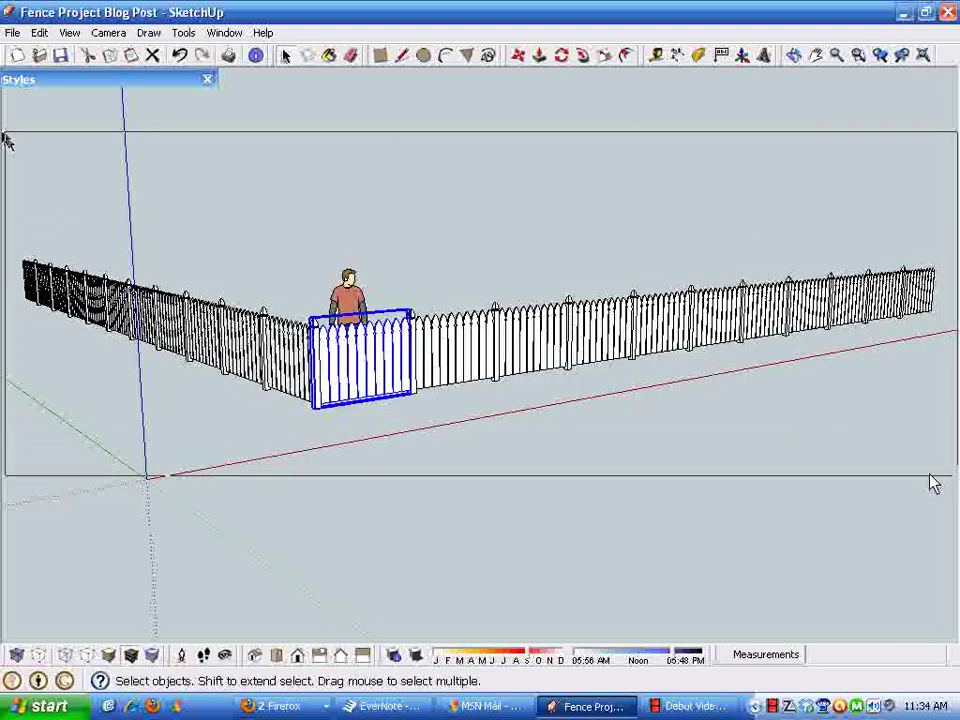
right_click(589, 343)
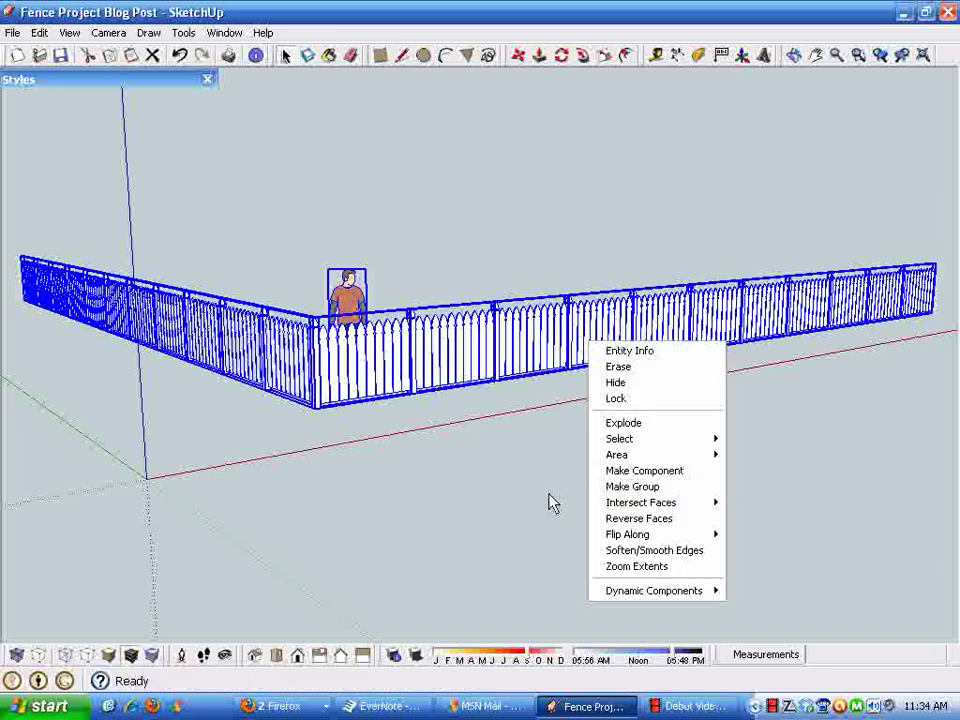
right_click(476, 345)
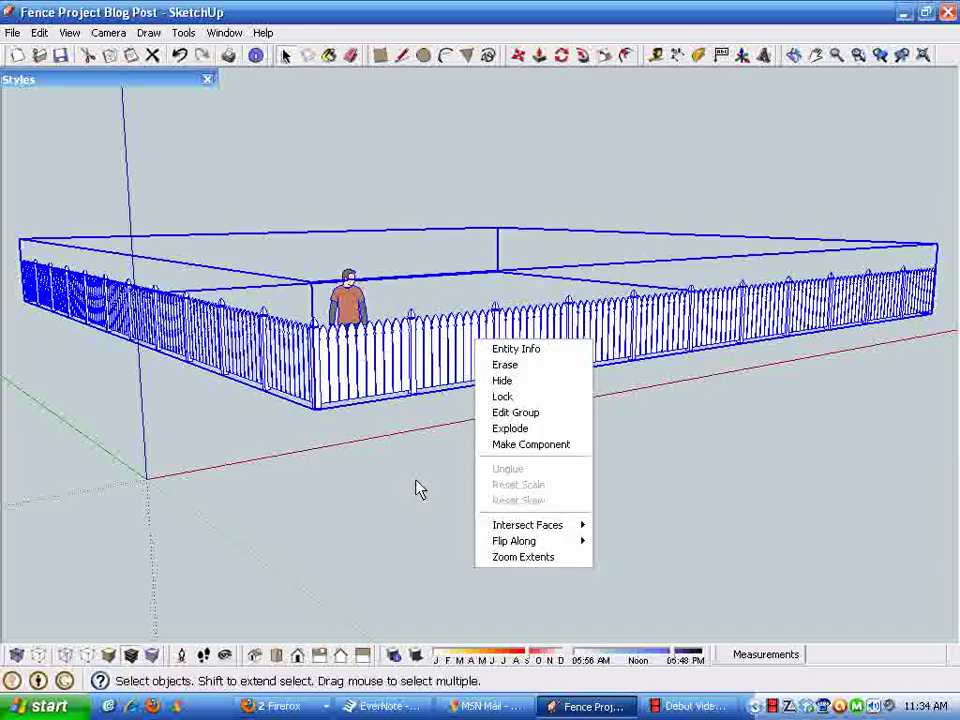
left_click(501, 382)
- Draw a 3.5 by 3.5 inch square on the ground plane with one corner at the origin
middle_click_drag(529, 446, 435, 505)
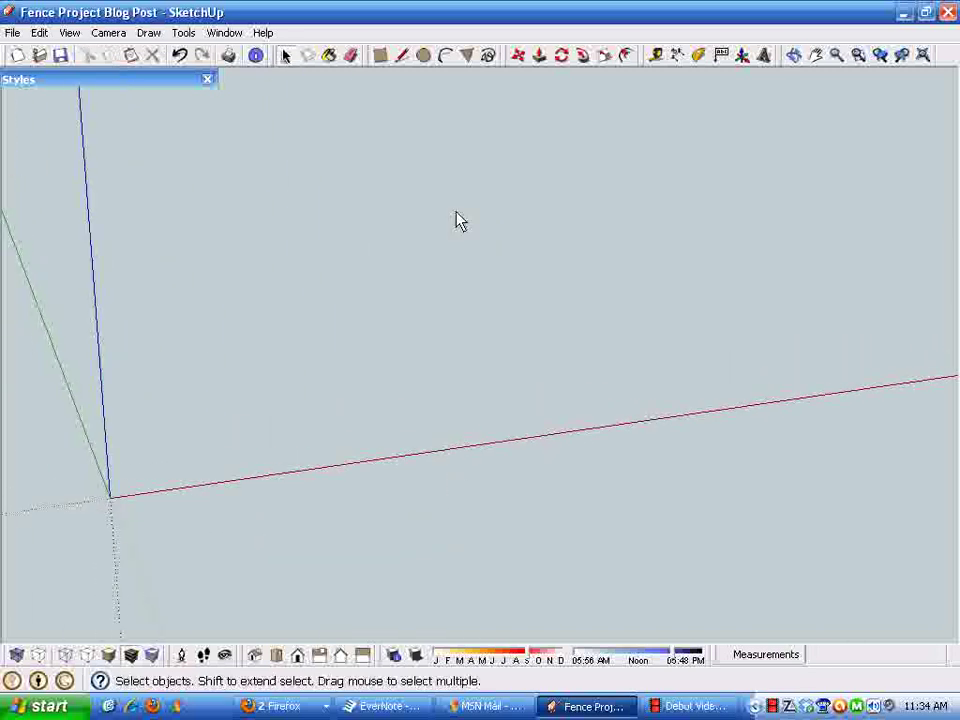
left_click(380, 56)
middle_click_drag(301, 503, 245, 480)
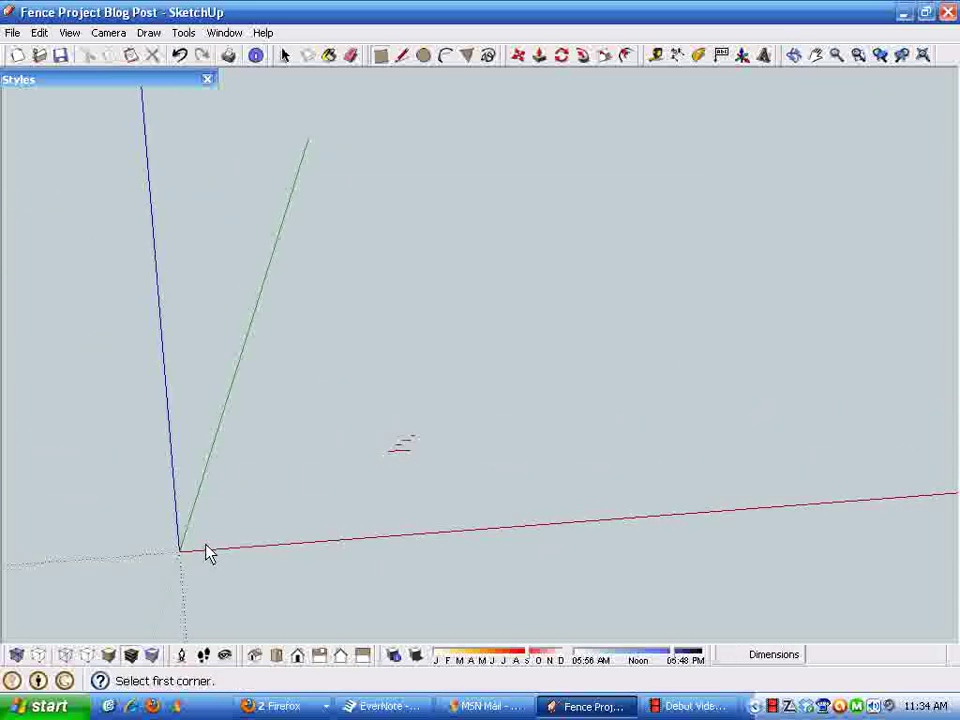
left_click(180, 552)
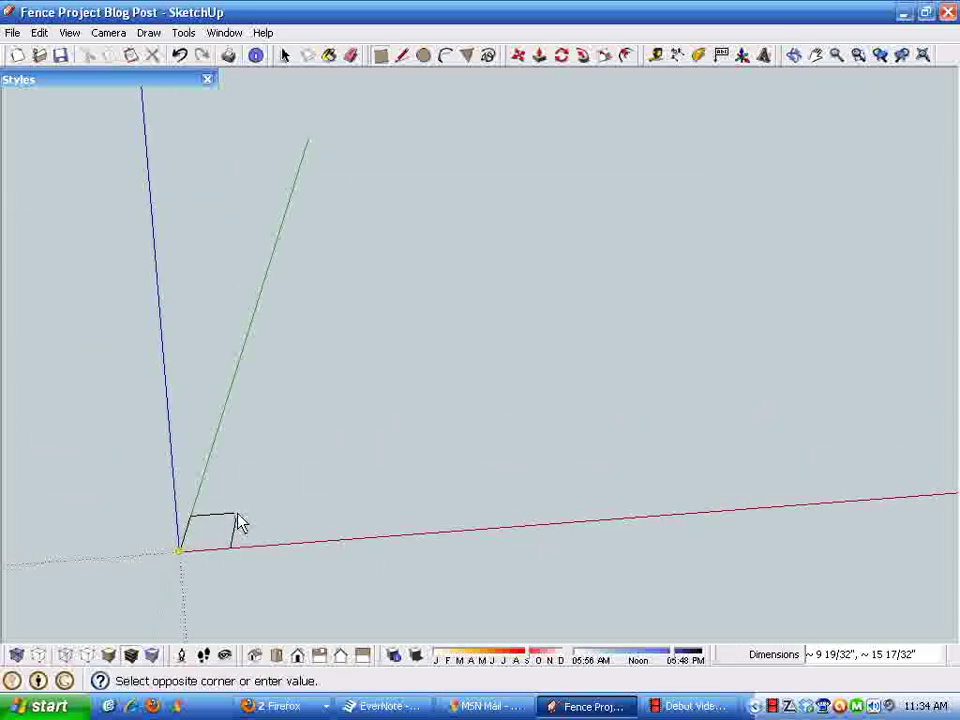
type("3.5,3.5")
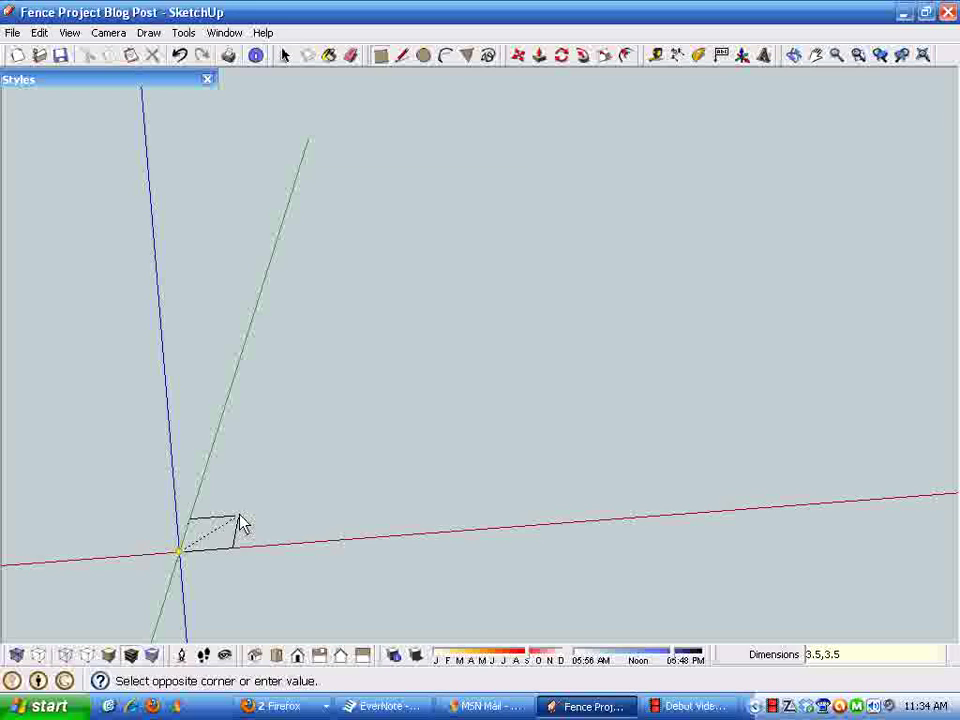
key("Return")
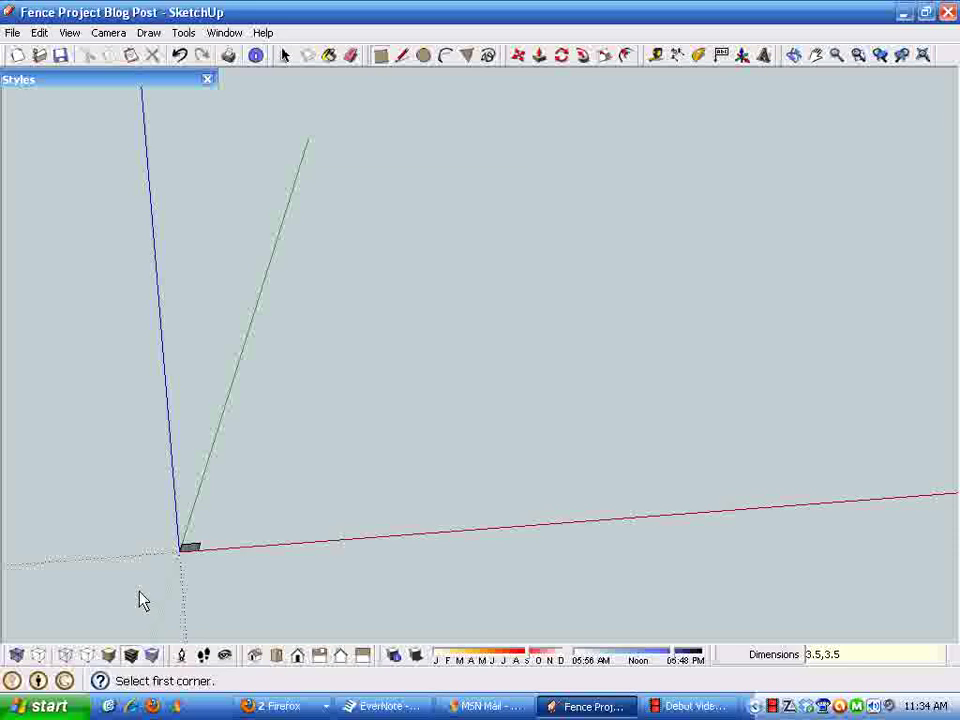
- Move the whole square about 54 inches away from the origin into open space between the axes
scroll(139, 600, "down", 1)
middle_click_drag(520, 600, 296, 565)
key("space")
left_click_drag(300, 508, 396, 560)
left_click(518, 55)
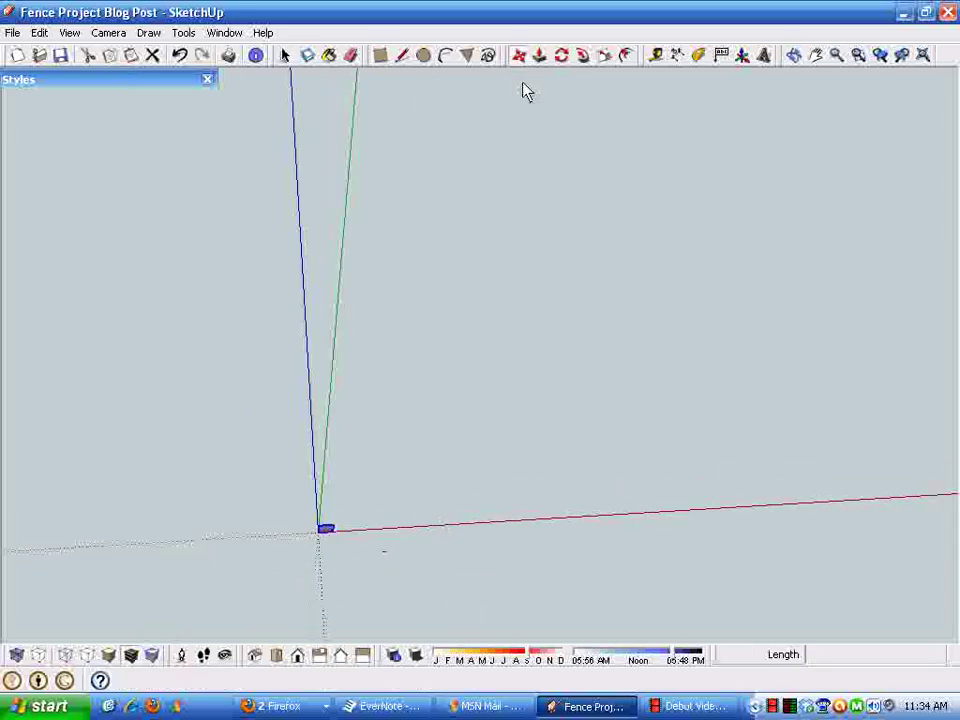
left_click(336, 540)
left_click(525, 492)
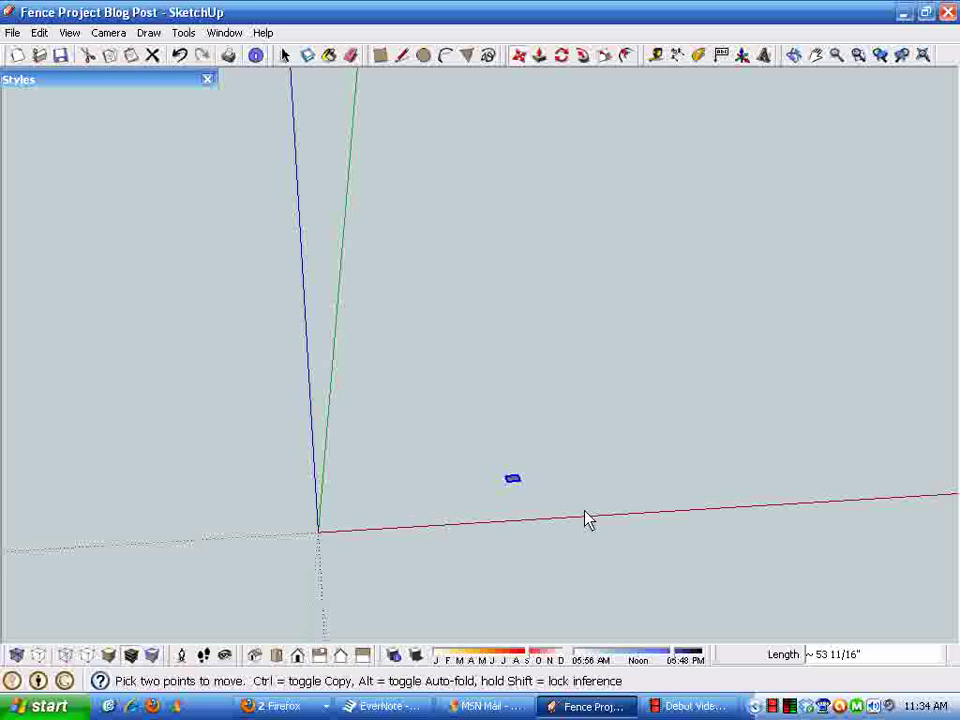
mouse_move(452, 433)
middle_mouse_down()
mouse_move(480, 431)
mouse_move(510, 489)
mouse_move(463, 589)
mouse_move(347, 574)
mouse_move(446, 499)
mouse_move(447, 421)
middle_mouse_up()
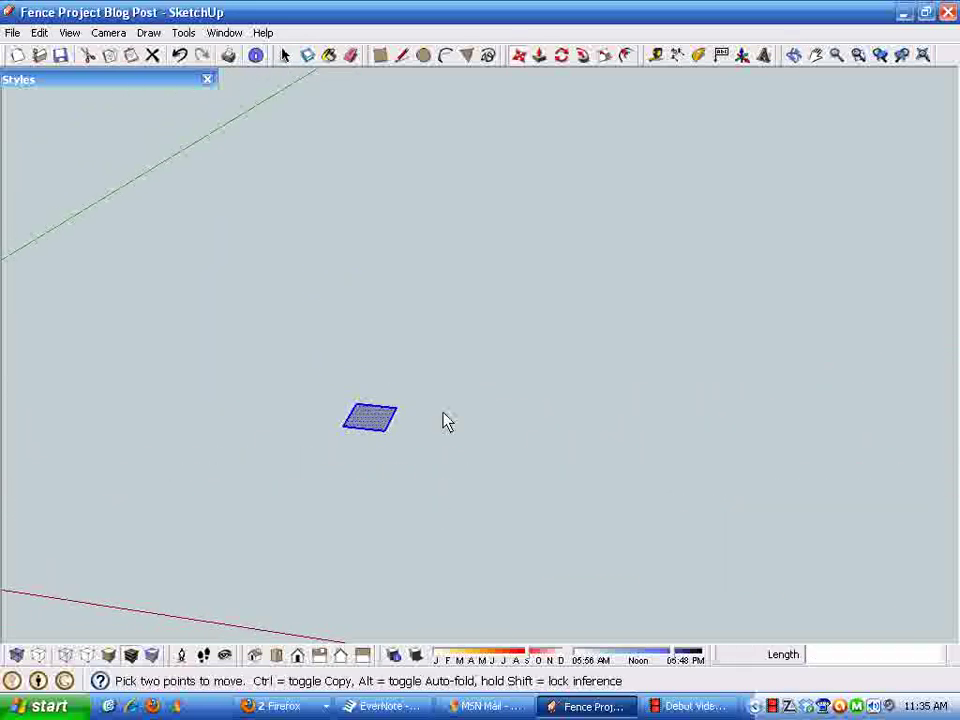
- Draw a 48-inch vertical line along the blue axis from the midpoint of one edge of the square
left_click(402, 57)
scroll(452, 519, "up", 3)
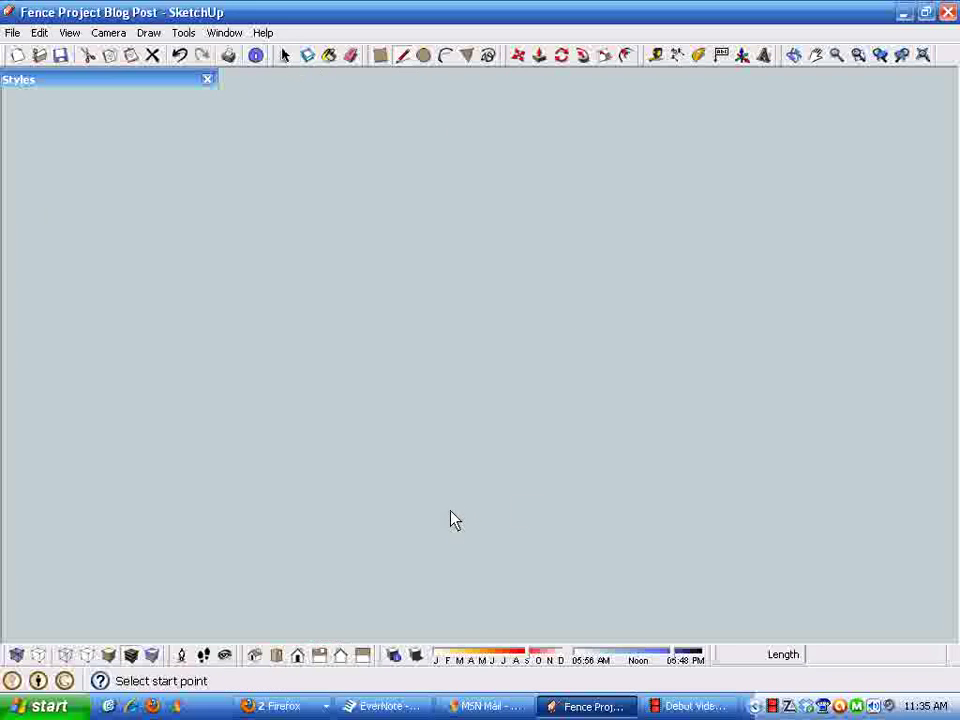
middle_click_drag(398, 483, 439, 561)
key("space")
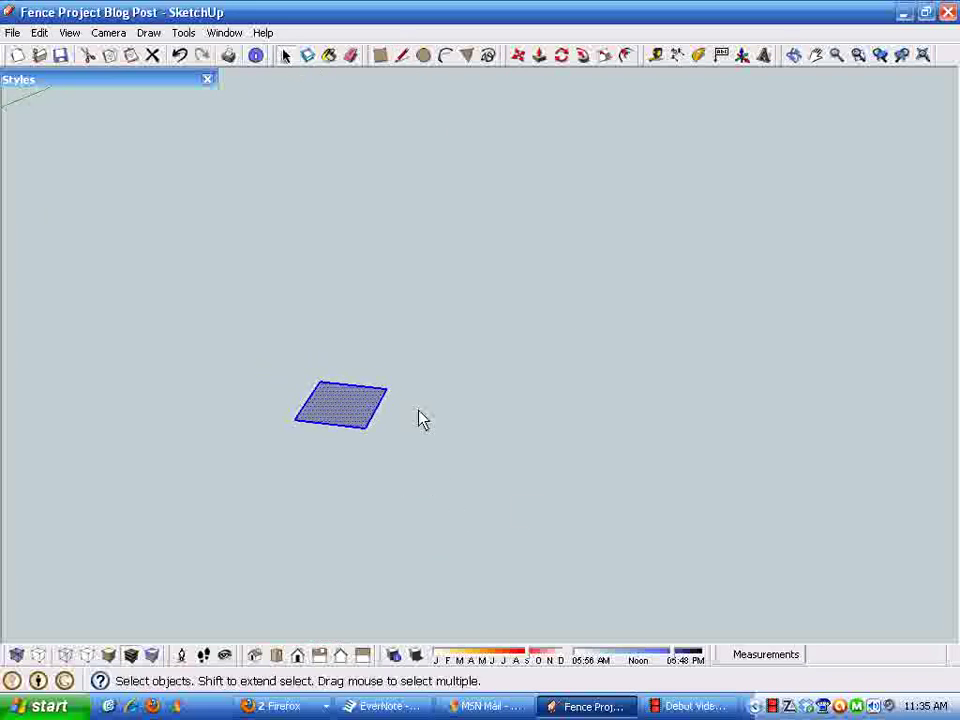
left_click(403, 56)
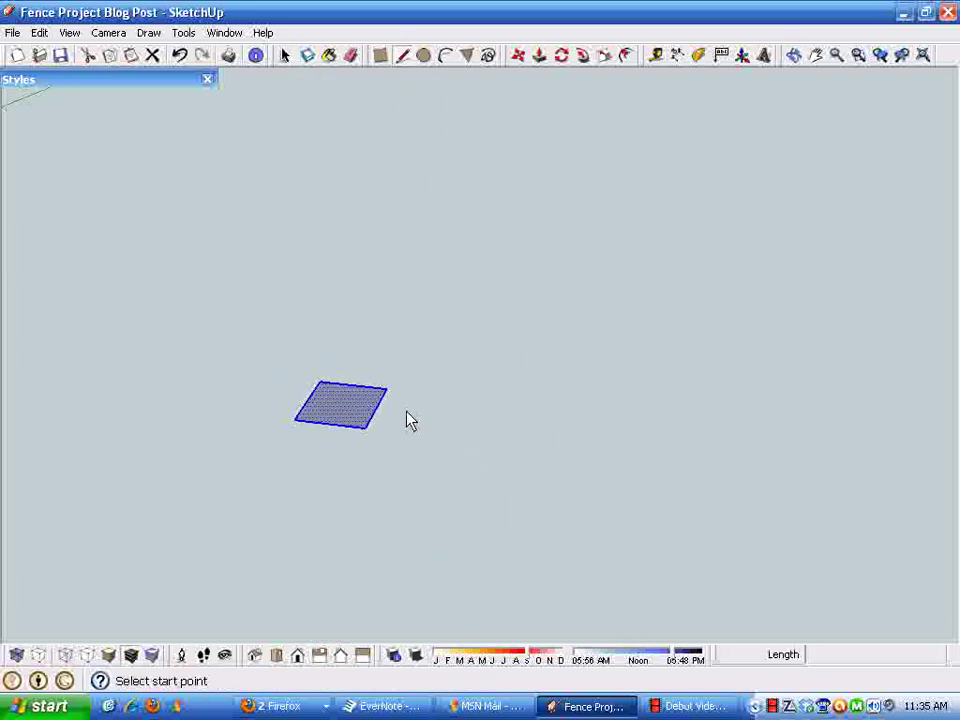
left_click(375, 407)
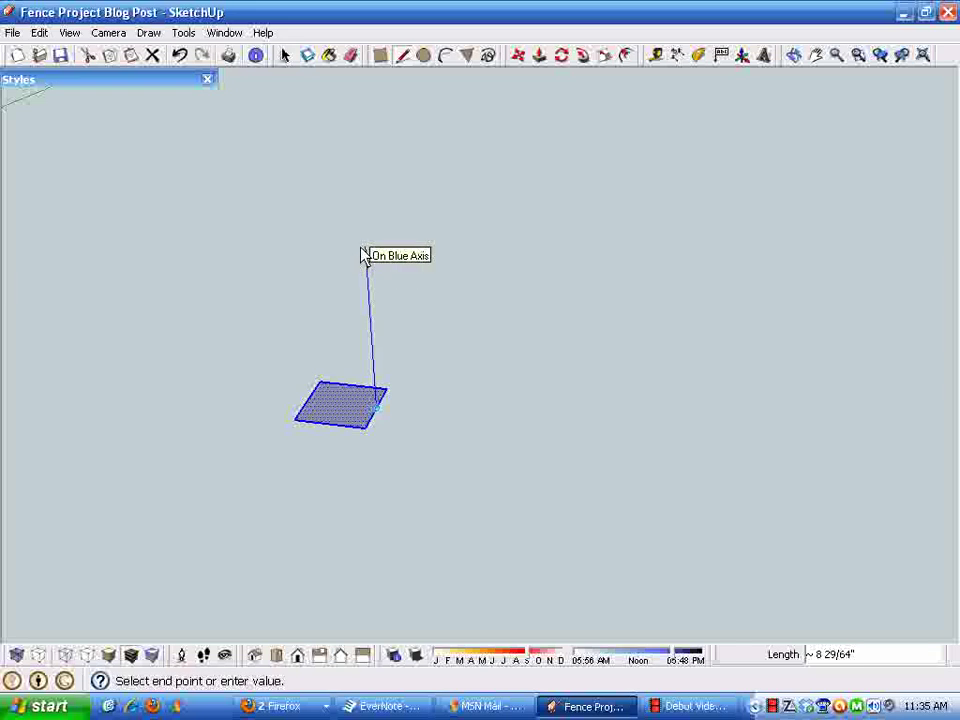
type("48")
key("Return")
key("space")
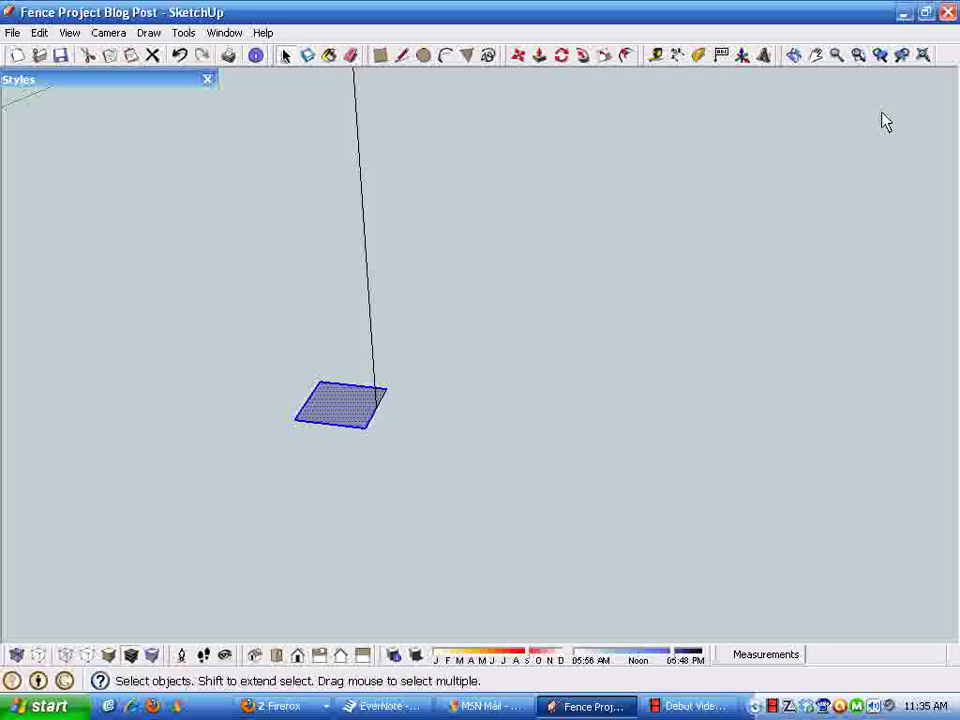
- Complete the upright half-profile face with a 1.75-inch top line along the red axis, a vertical down to the square's centre, and a closing bottom line
left_click(922, 55)
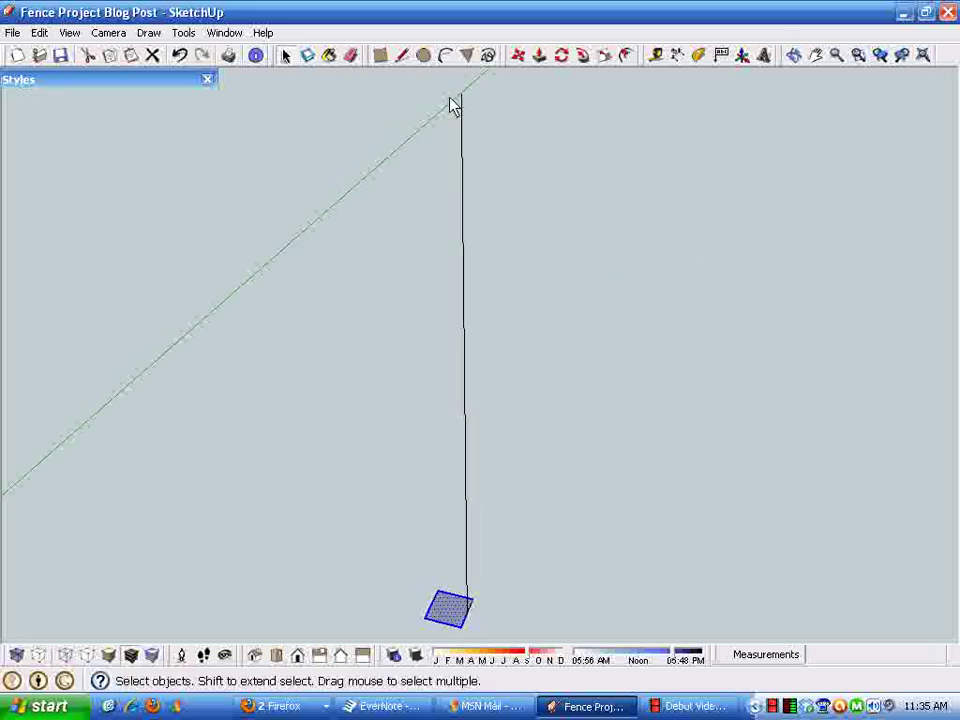
left_click(401, 55)
left_click(460, 94)
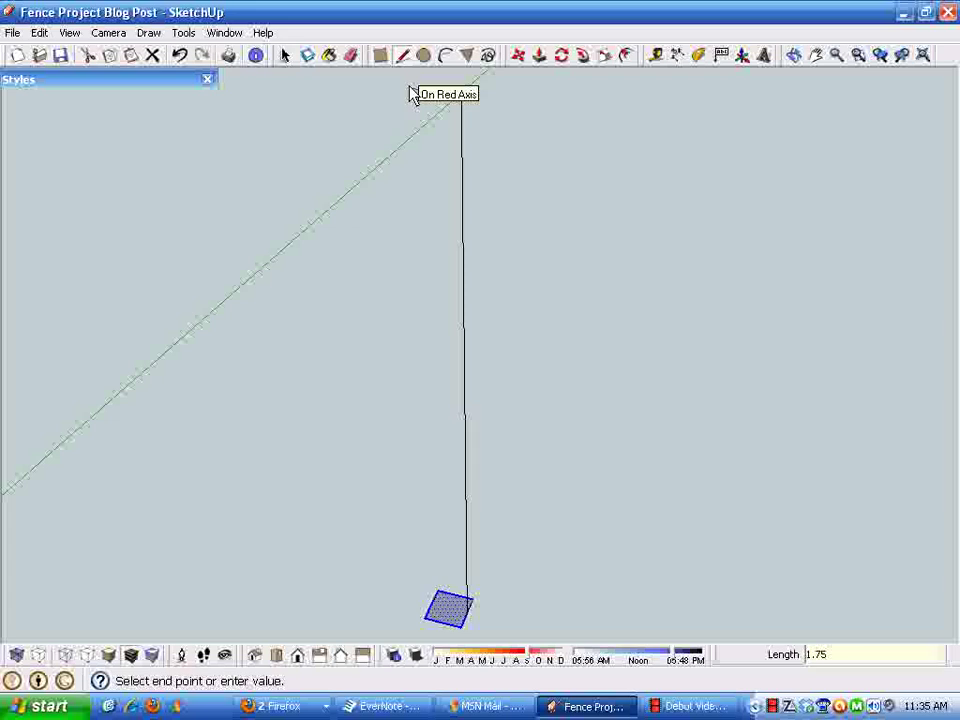
left_click(435, 92)
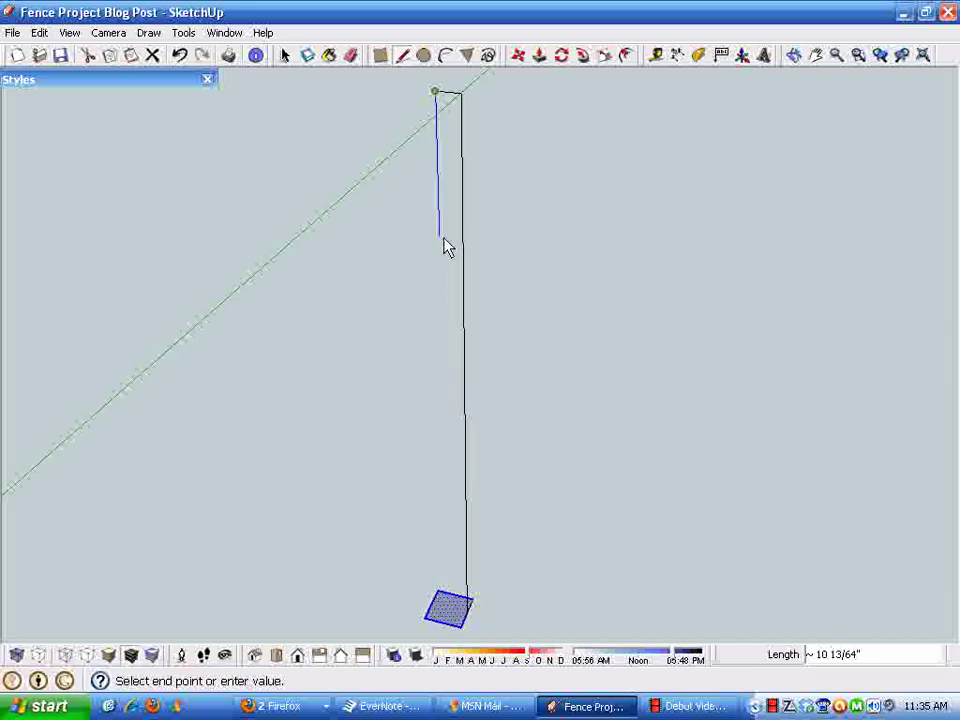
key("shift")
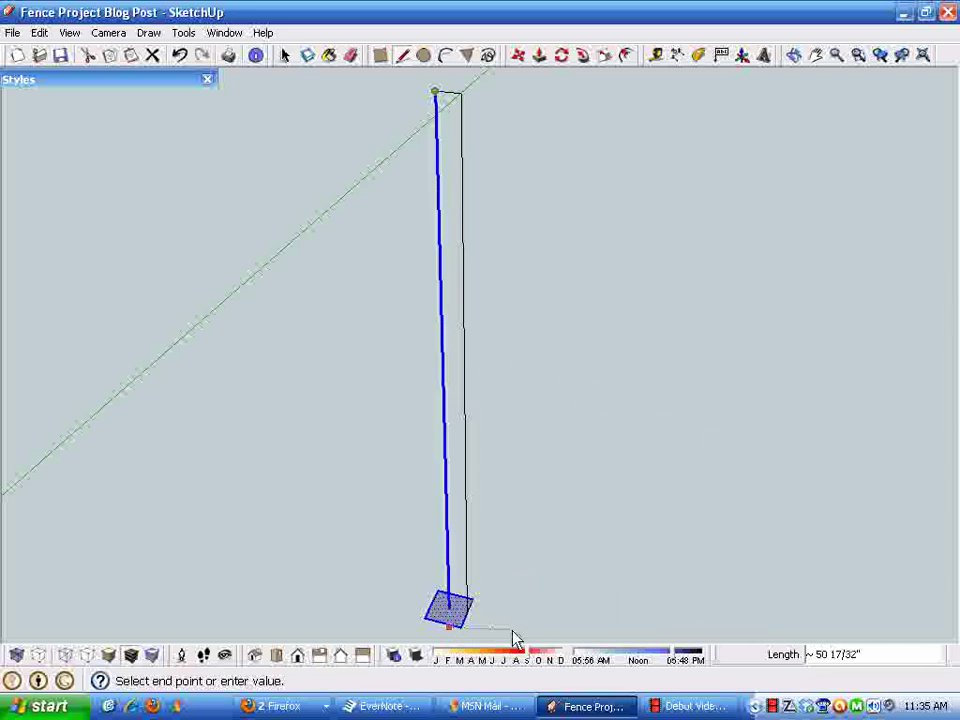
left_click(467, 619)
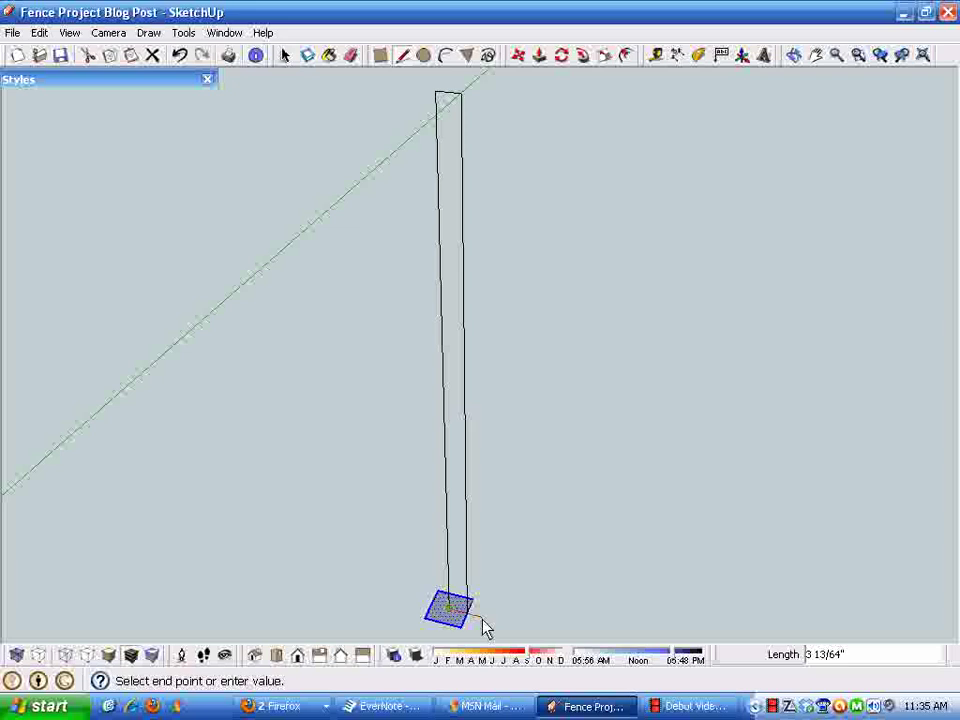
left_click(470, 621)
key("space")
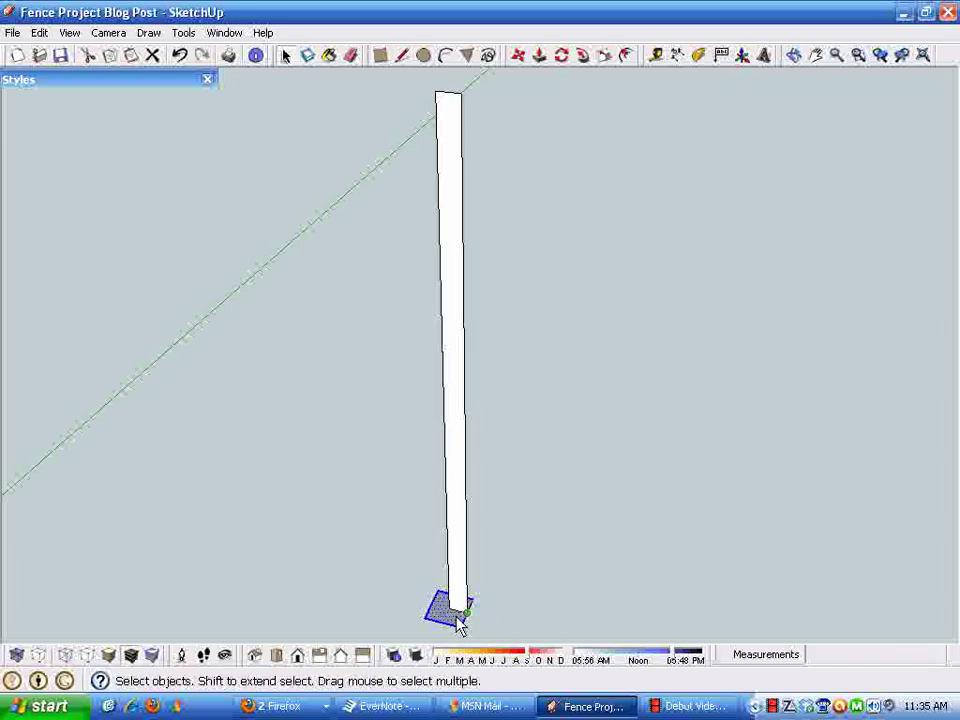
- Draw an arc on the upright face from its inner top corner down to near the outer edge, with a bulge of about 0.4 inch
middle_click_drag(459, 615, 403, 602)
scroll(398, 603, "up", 5)
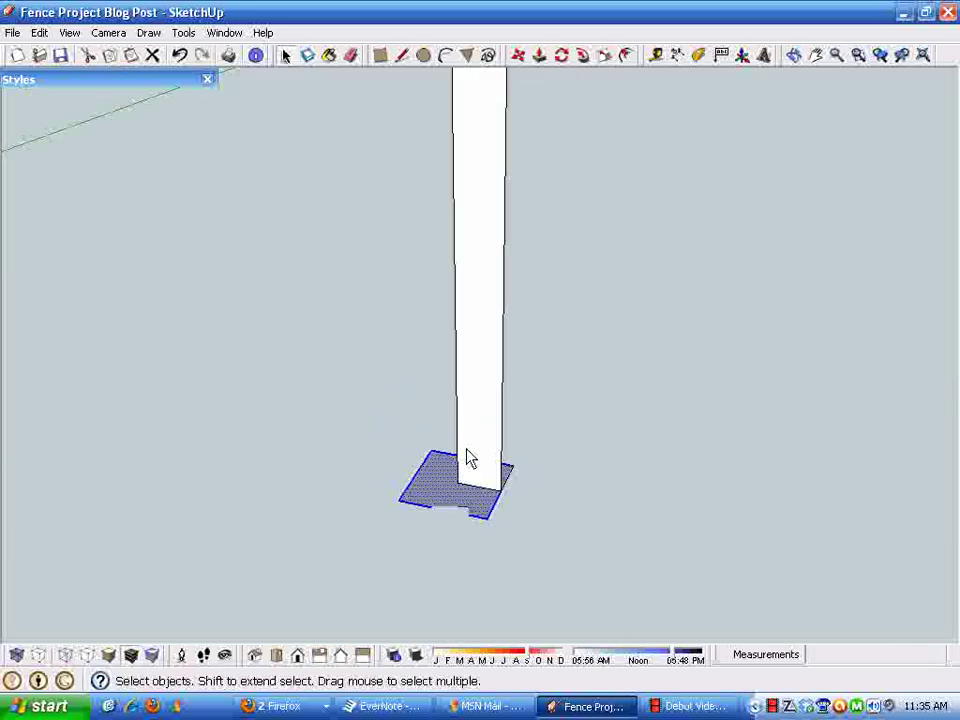
middle_click_drag(470, 458, 403, 371)
scroll(392, 432, "down", 2)
scroll(399, 208, "up", 5)
middle_click_drag(399, 208, 440, 370)
left_click(445, 55)
scroll(384, 377, "up", 3)
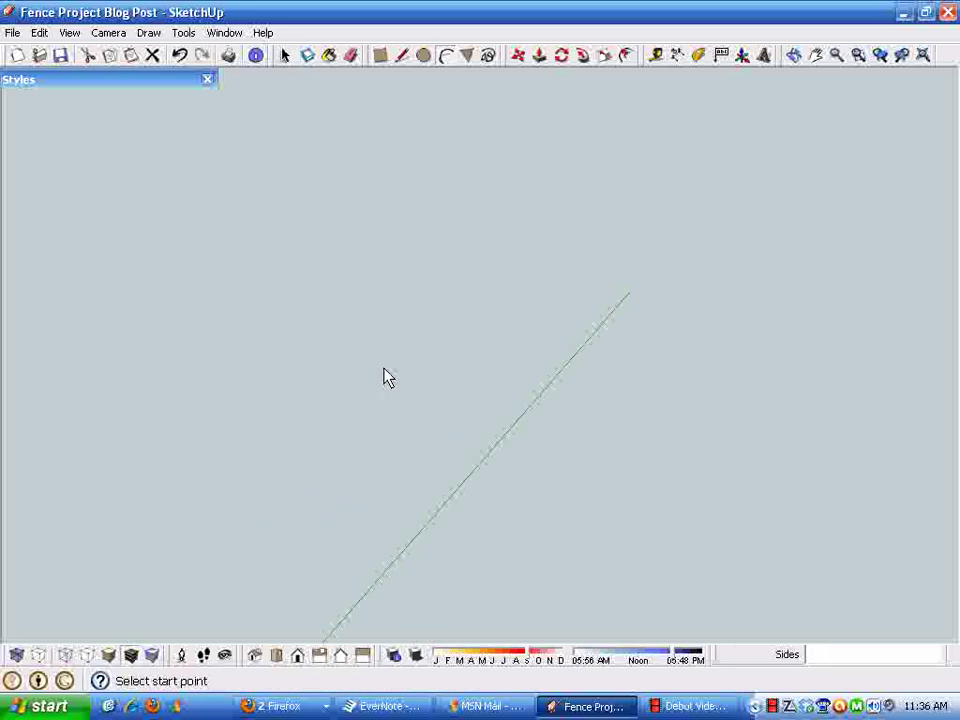
scroll(371, 358, "down", 5)
middle_click_drag(592, 312, 477, 283)
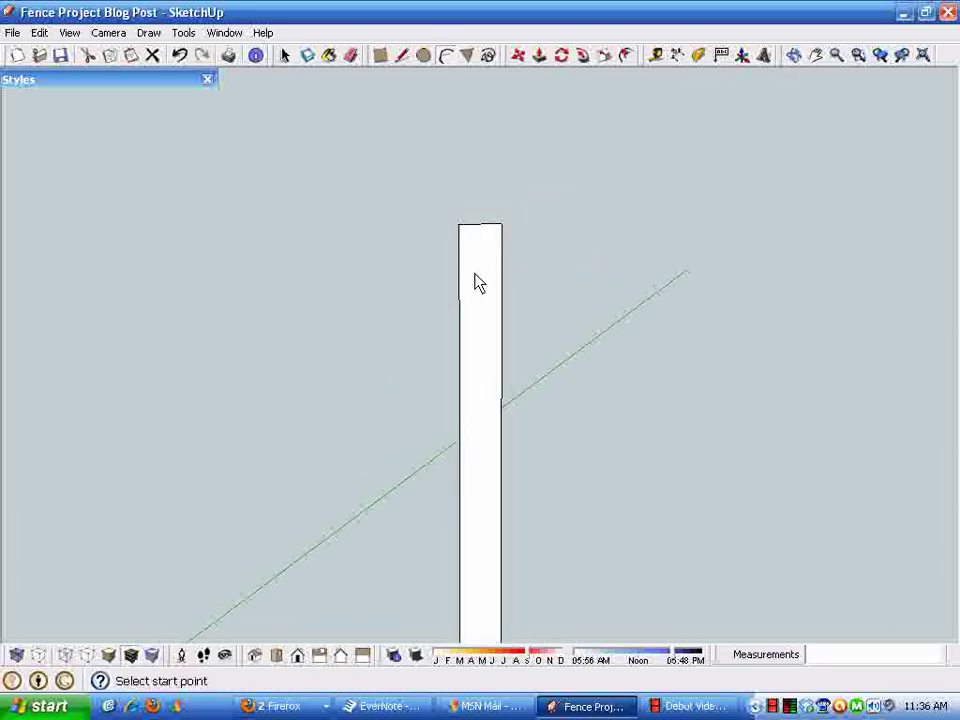
left_click(464, 229)
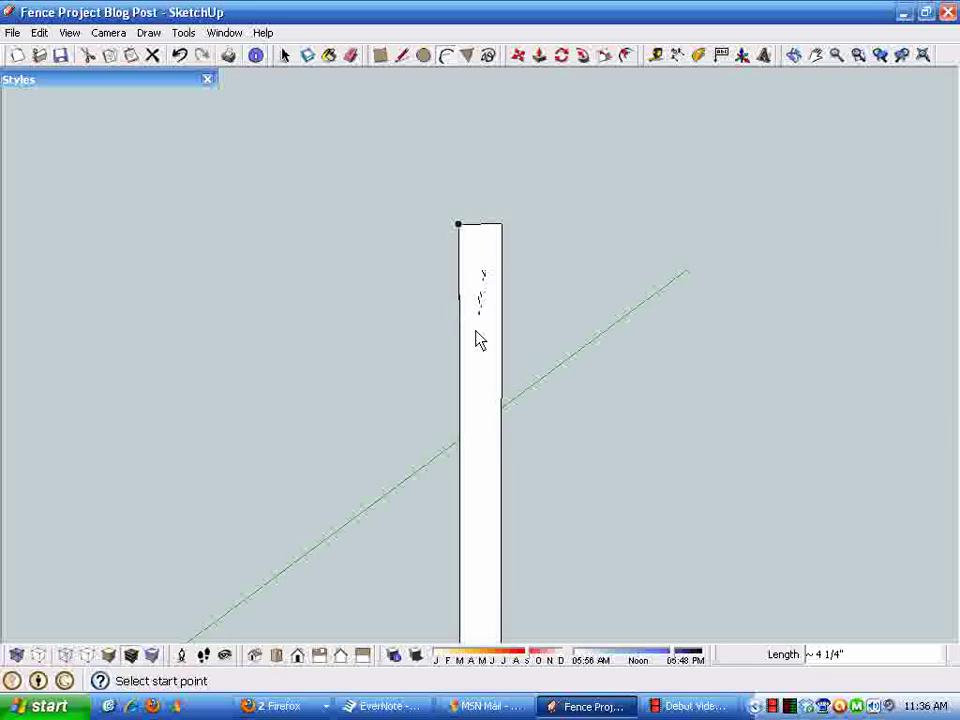
scroll(478, 380, "down", 1)
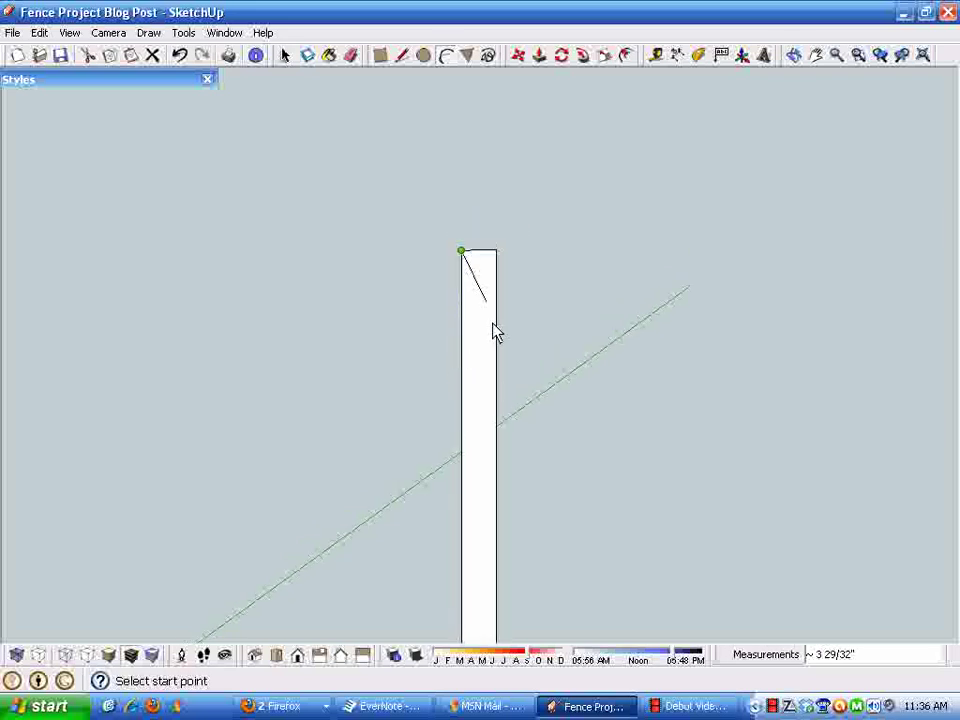
scroll(495, 330, "up", 5)
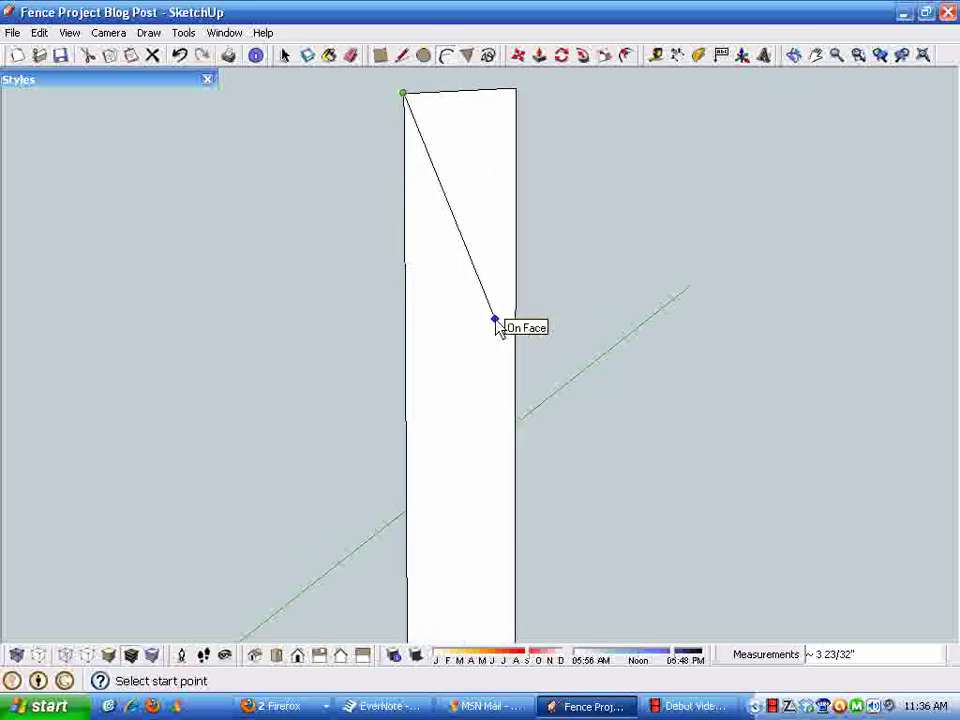
left_click(502, 319)
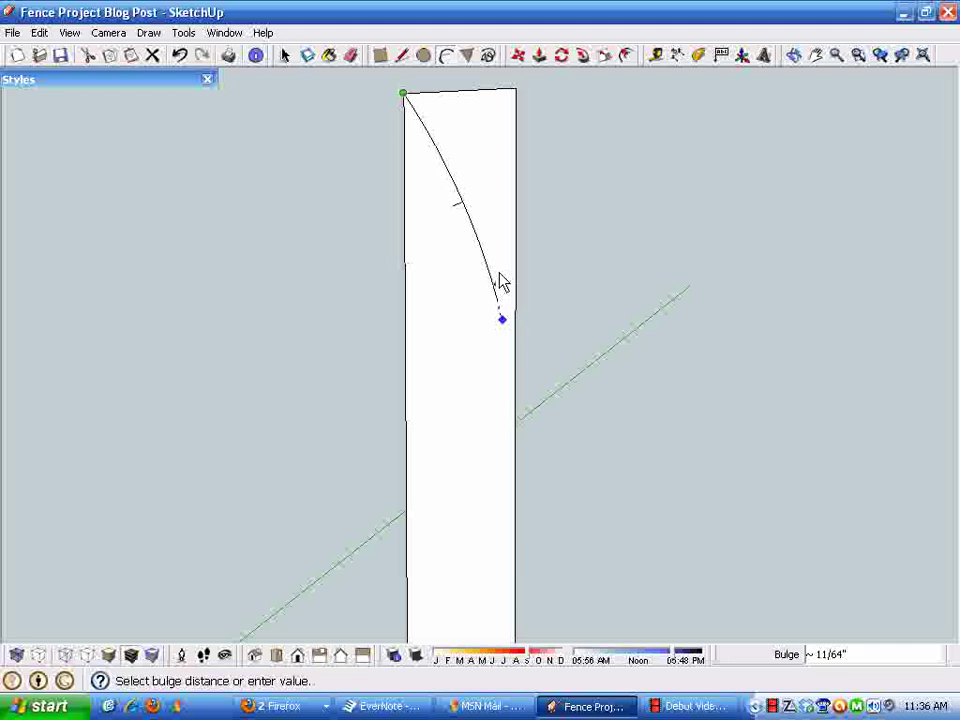
left_click(481, 211)
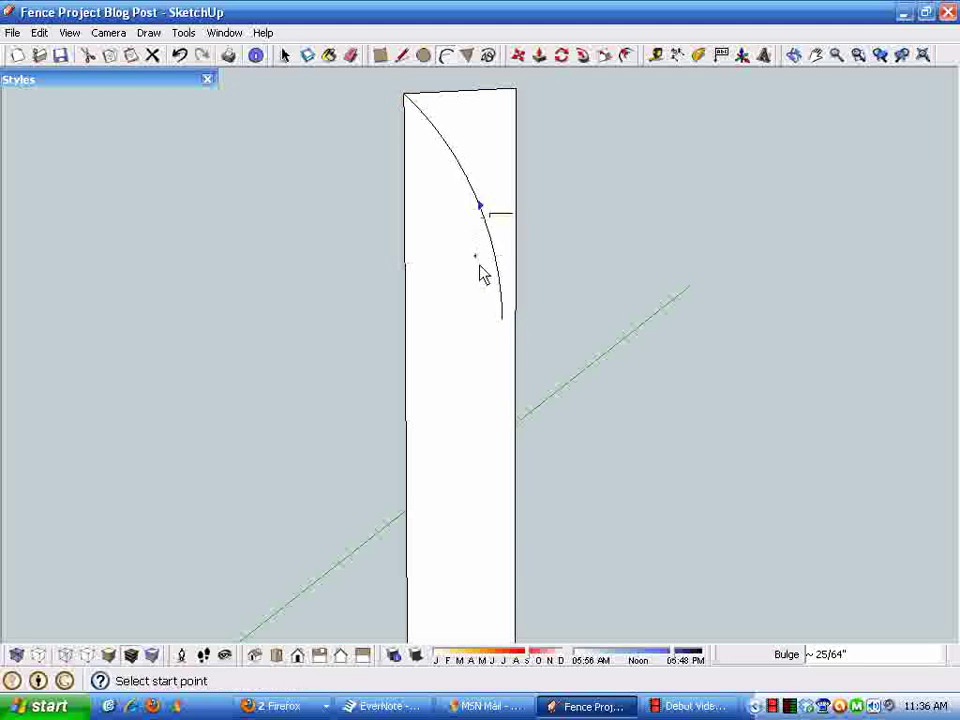
- Draw a small inward arc below the large arc's lower end, about 0.55 inch tall with a 15/64-inch bulge
left_click(502, 319)
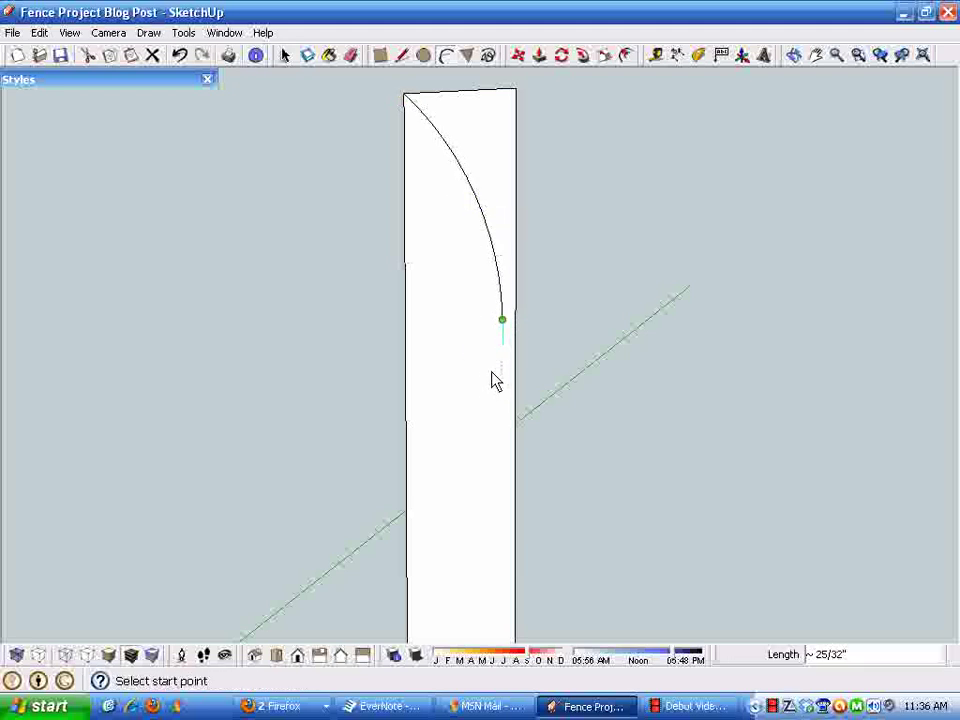
scroll(500, 368, "up", 2)
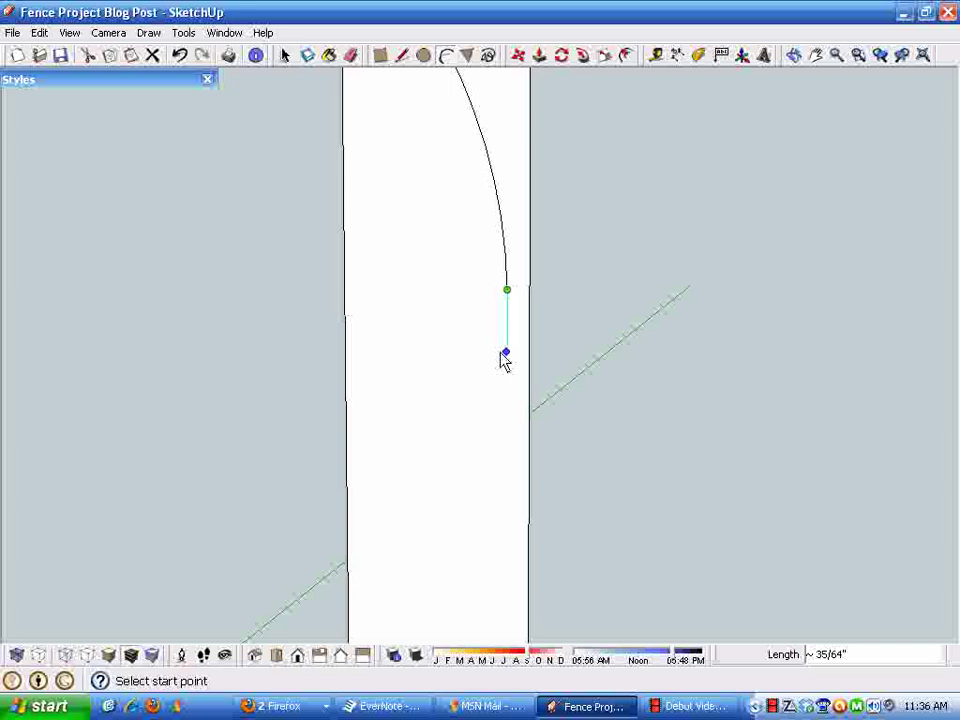
left_click(506, 356)
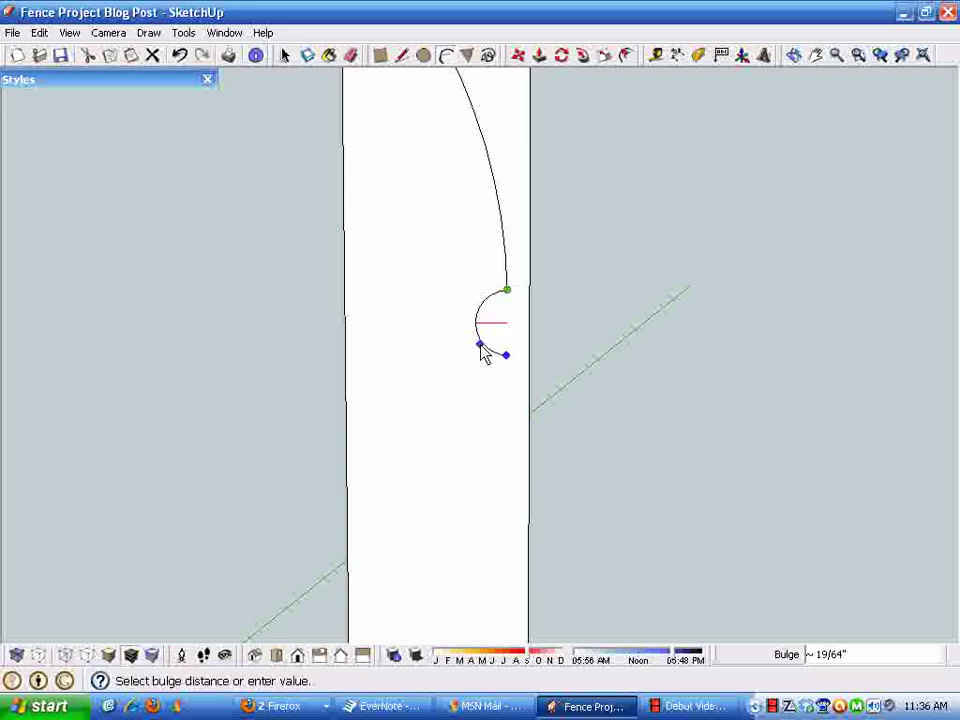
left_click(484, 348)
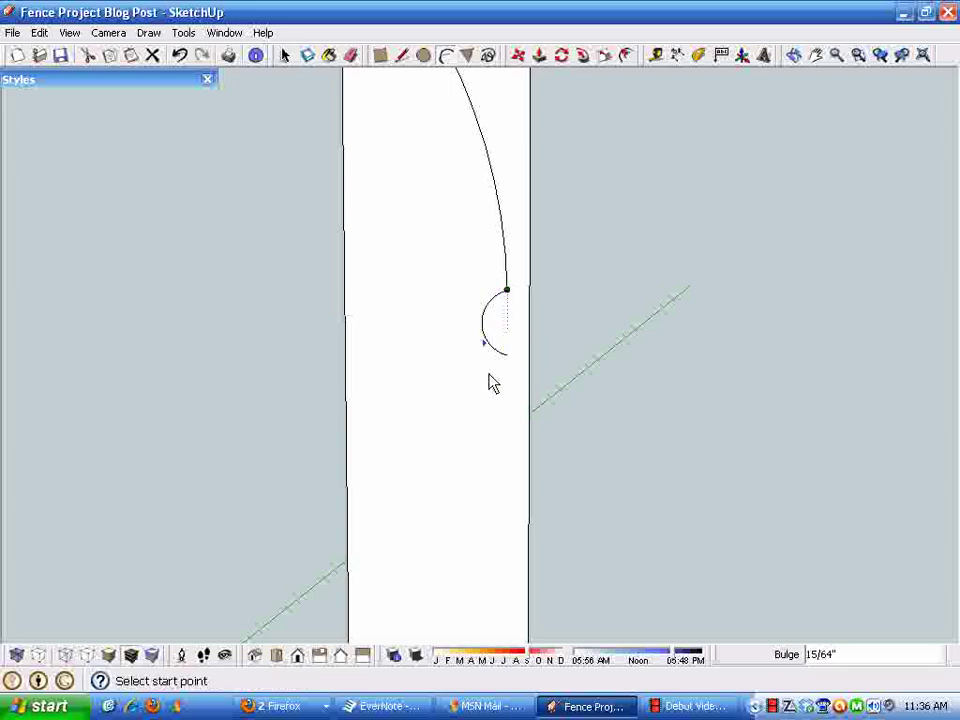
key("space")
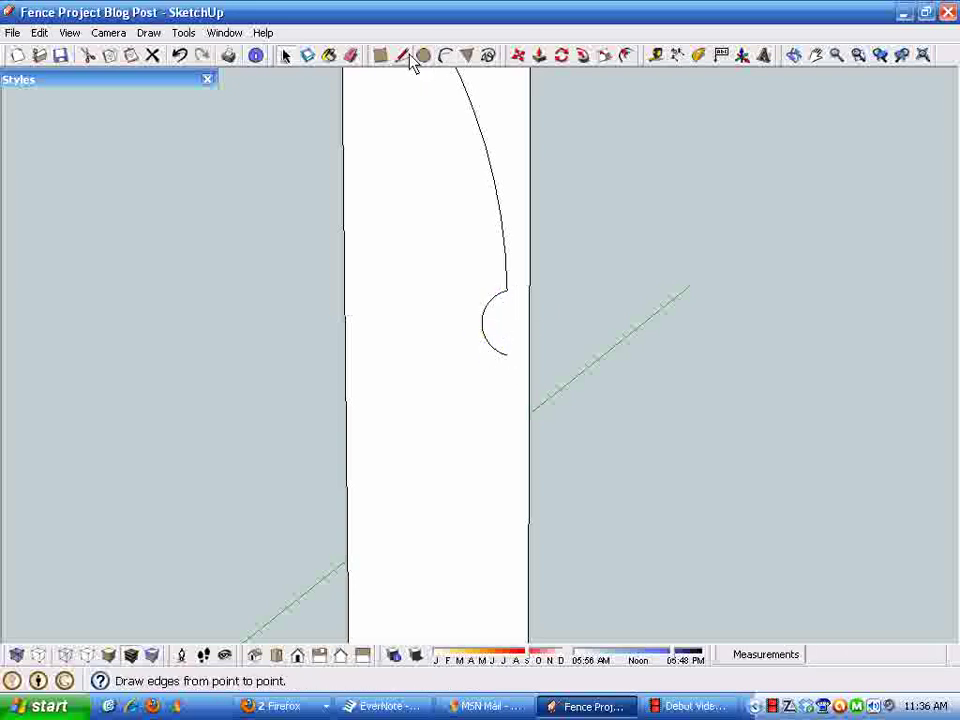
- Draw a 0.25-inch vertical line down from the small arc's lower end
left_click(403, 56)
left_click(507, 356)
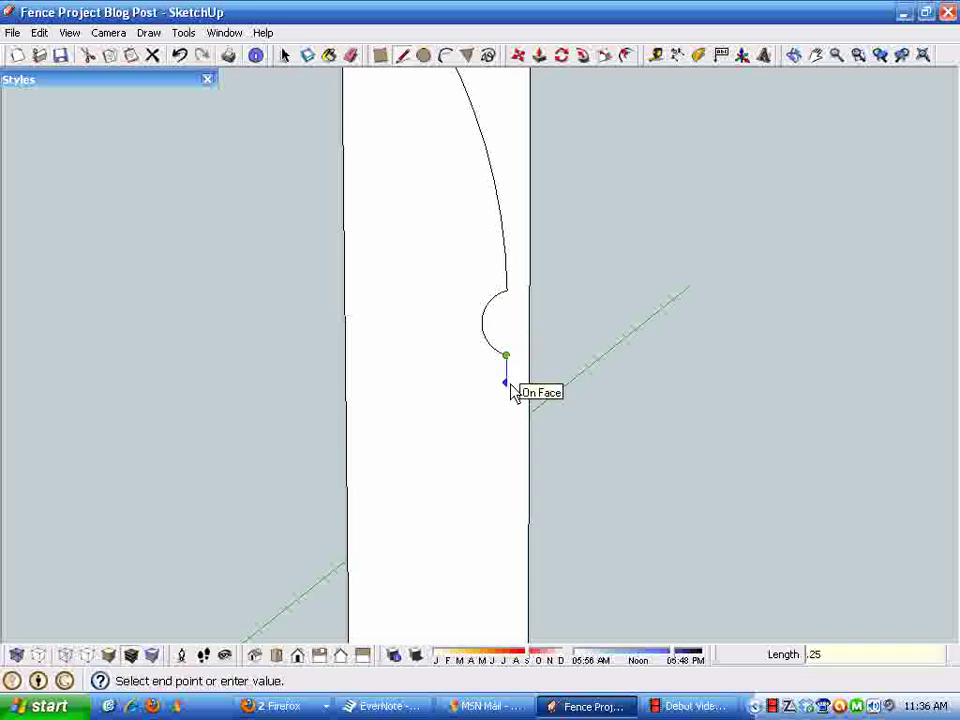
left_click(508, 383)
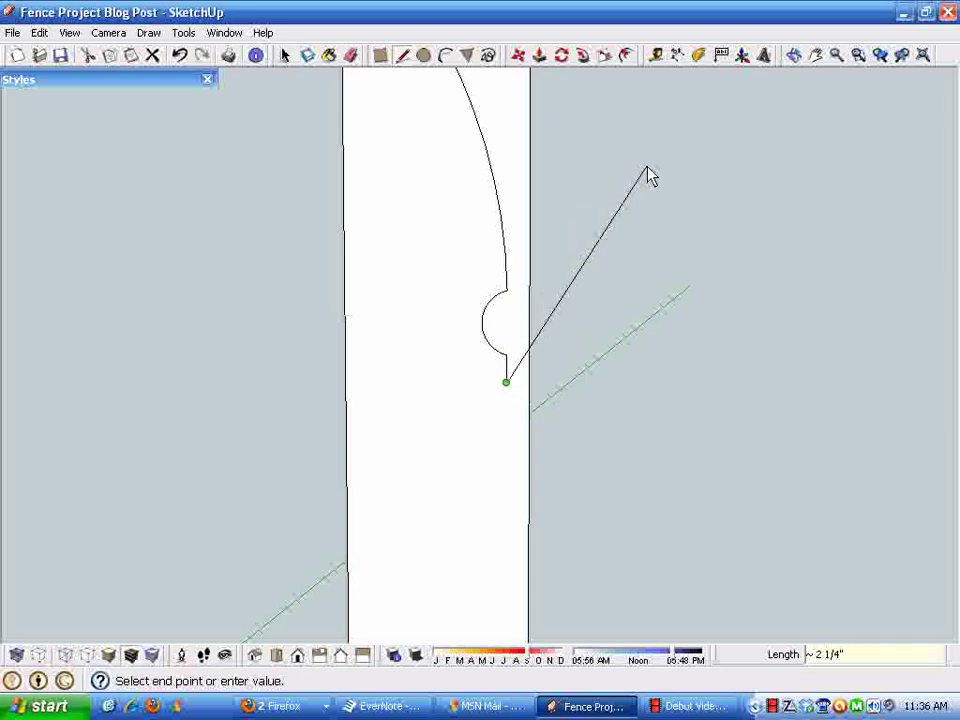
- Create a 45-degree protractor guide through the short line's lower end, sloping down towards the profile's outer edge
left_click(699, 57)
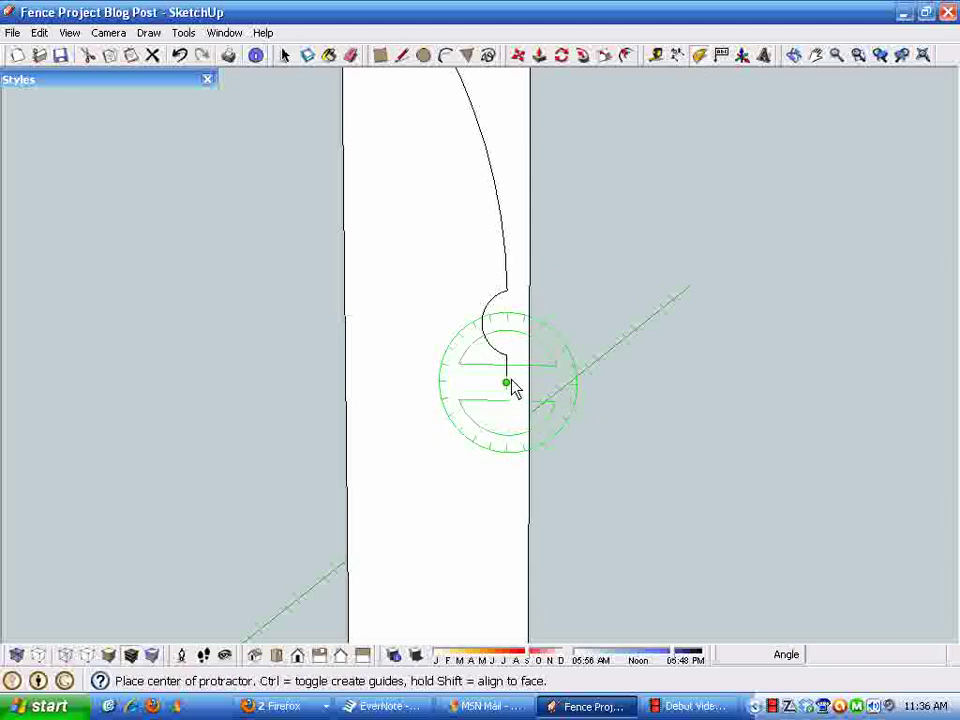
left_click(507, 382)
left_click(513, 328)
key("Escape")
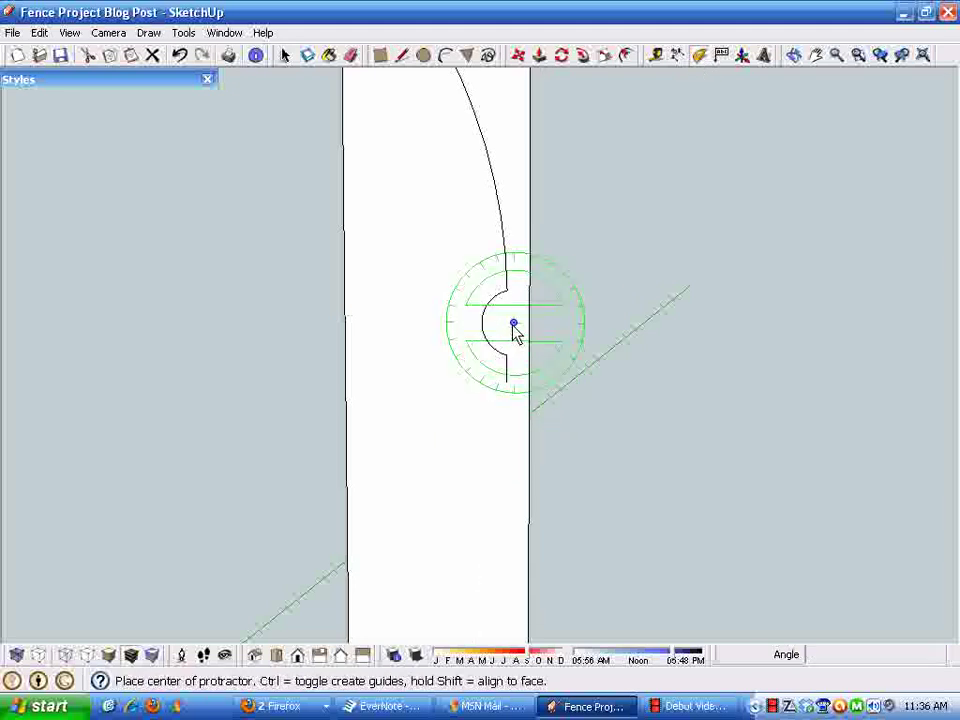
left_click(507, 382)
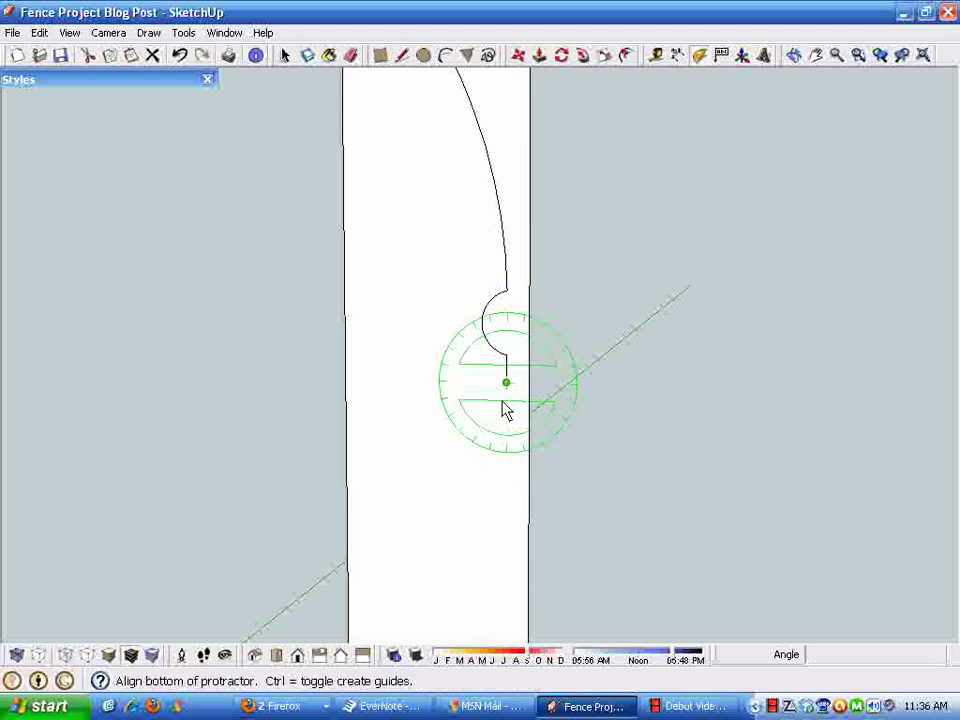
left_click(595, 400)
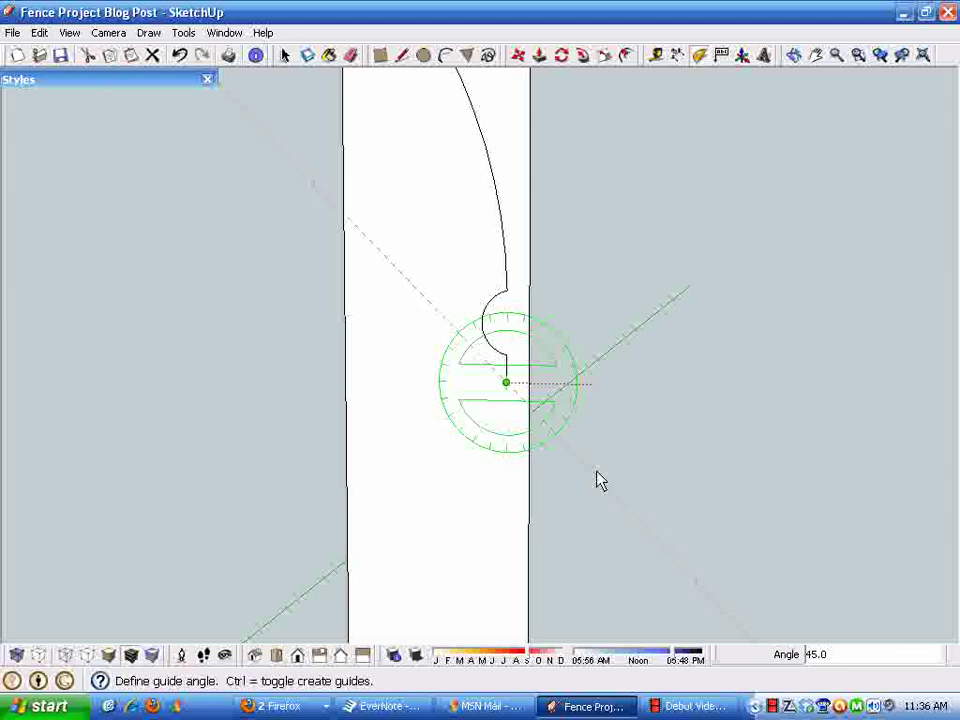
left_click(592, 480)
key("space")
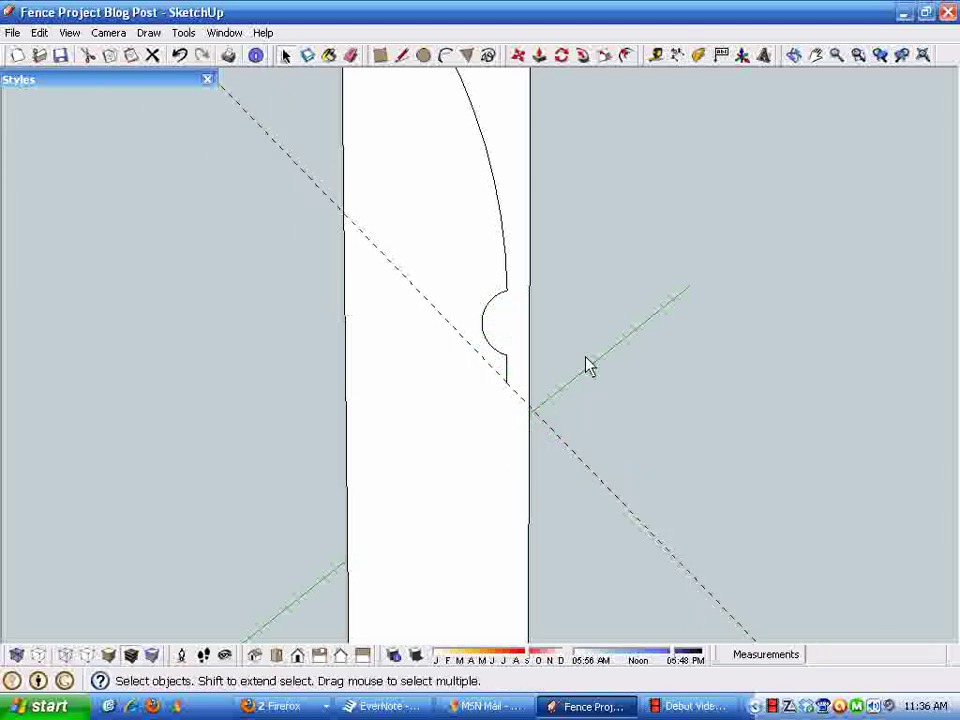
- Draw a line along the guide from the short vertical's lower end to the profile's outer edge
left_click(402, 56)
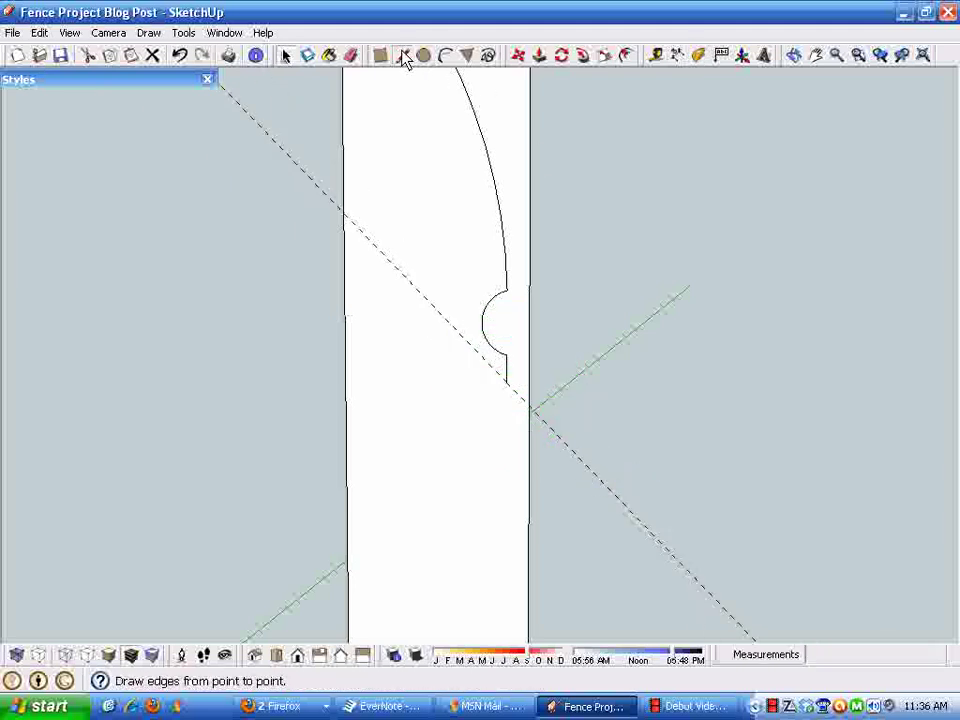
left_click(507, 382)
left_click(531, 406)
key("space")
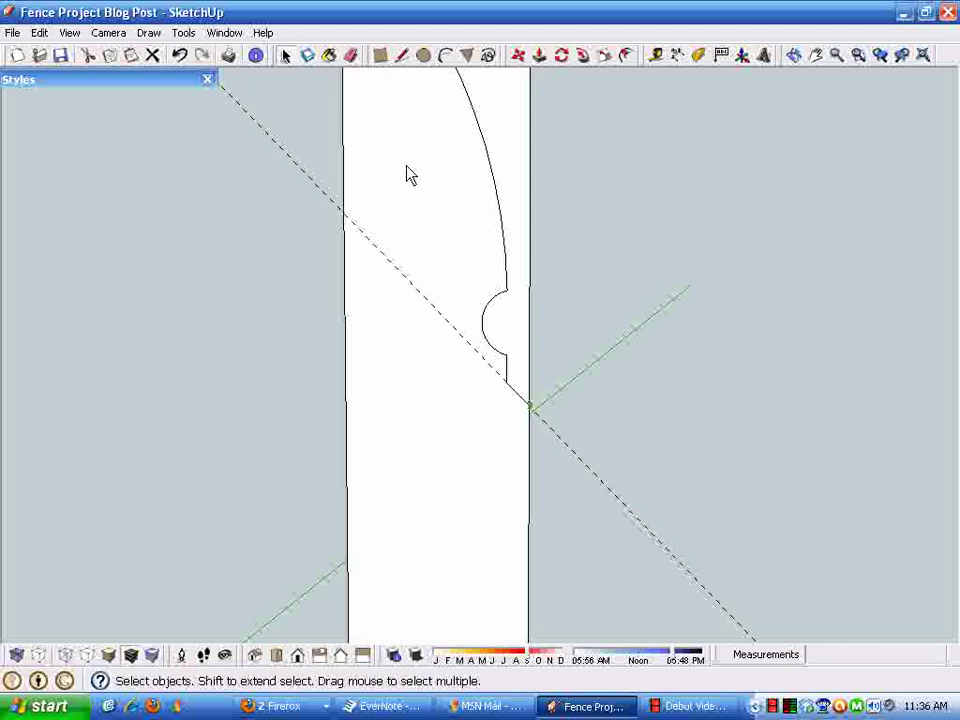
- Erase the angled guide and the leftover outer and top edges so only the shaped half-profile remains
left_click(351, 55)
left_click(400, 270)
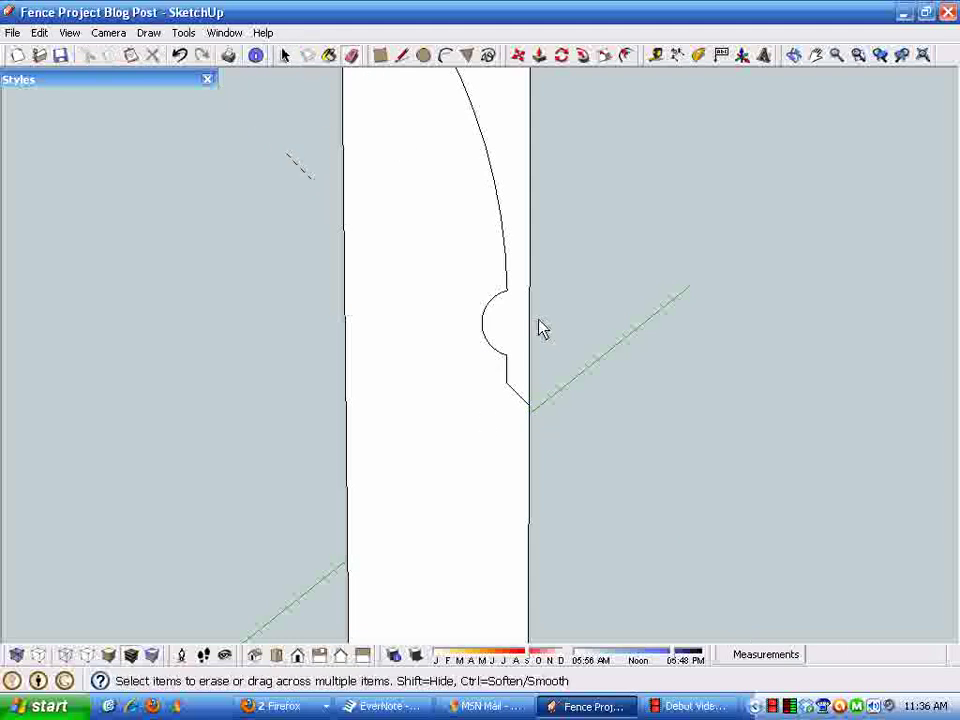
left_click(530, 335)
left_click(533, 340)
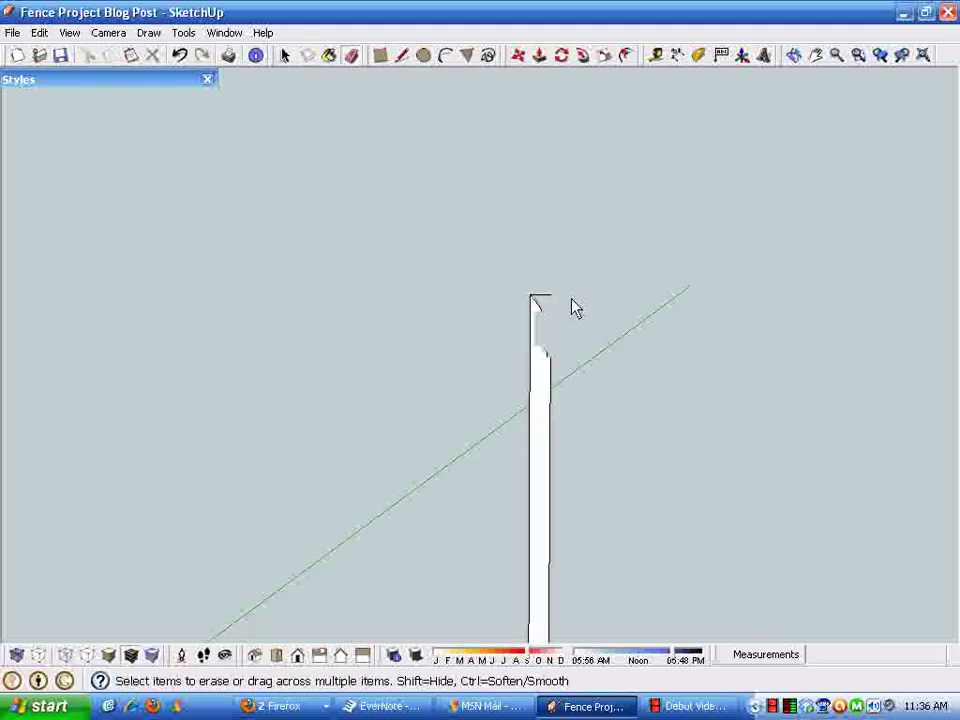
left_click(568, 364)
left_click(546, 386)
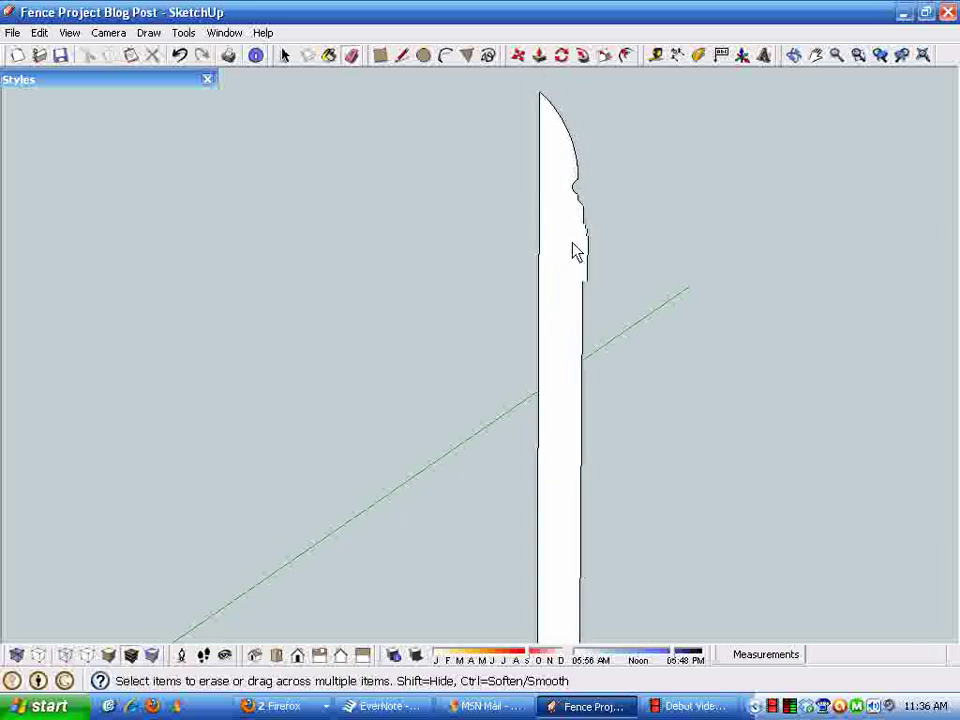
- Select the square base as the path and sweep the upright profile face around it with Follow Me
mouse_move(540, 326)
middle_mouse_down()
mouse_move(522, 312)
mouse_move(541, 424)
middle_mouse_up()
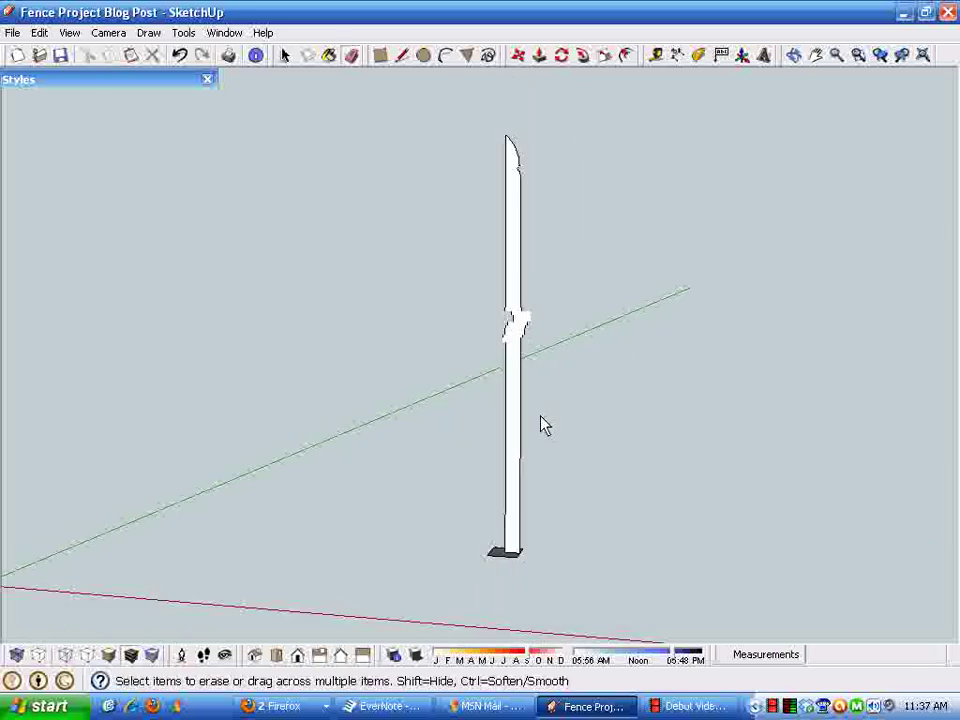
key("space")
mouse_move(491, 525)
middle_mouse_down()
mouse_move(490, 455)
mouse_move(444, 521)
mouse_move(435, 497)
mouse_move(448, 416)
mouse_move(455, 493)
middle_mouse_up()
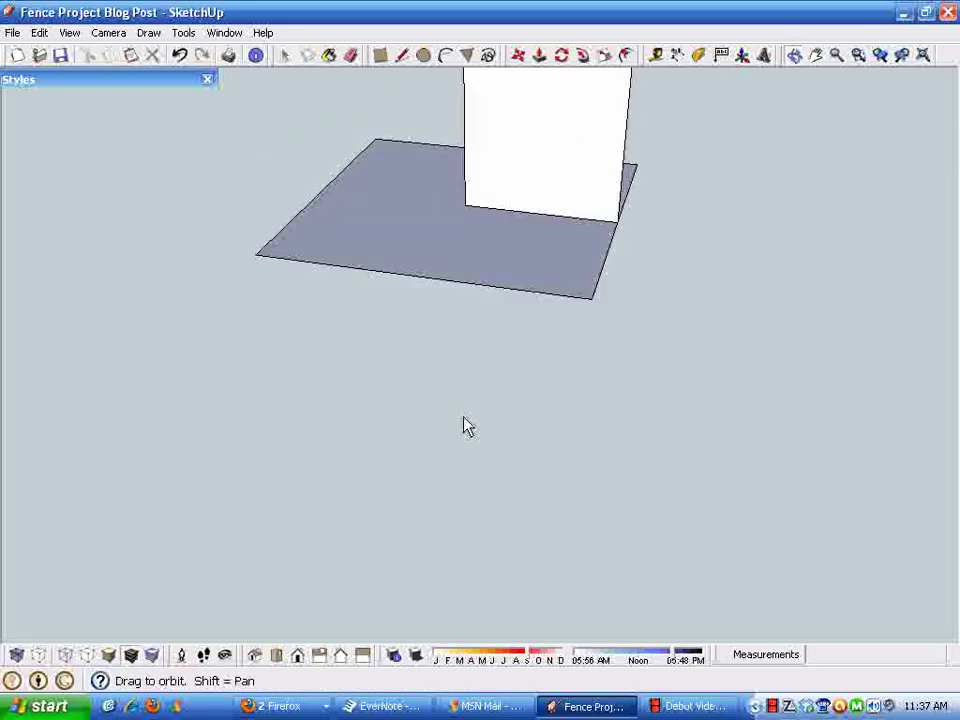
left_click_drag(465, 425, 460, 410)
key("space")
left_click(426, 240)
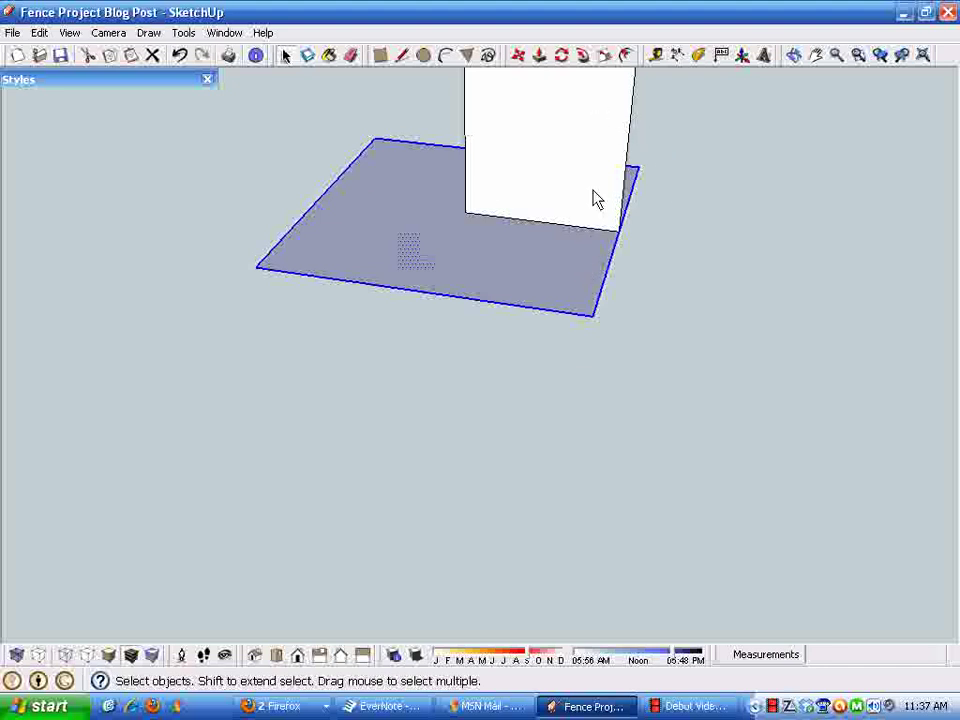
left_click(582, 56)
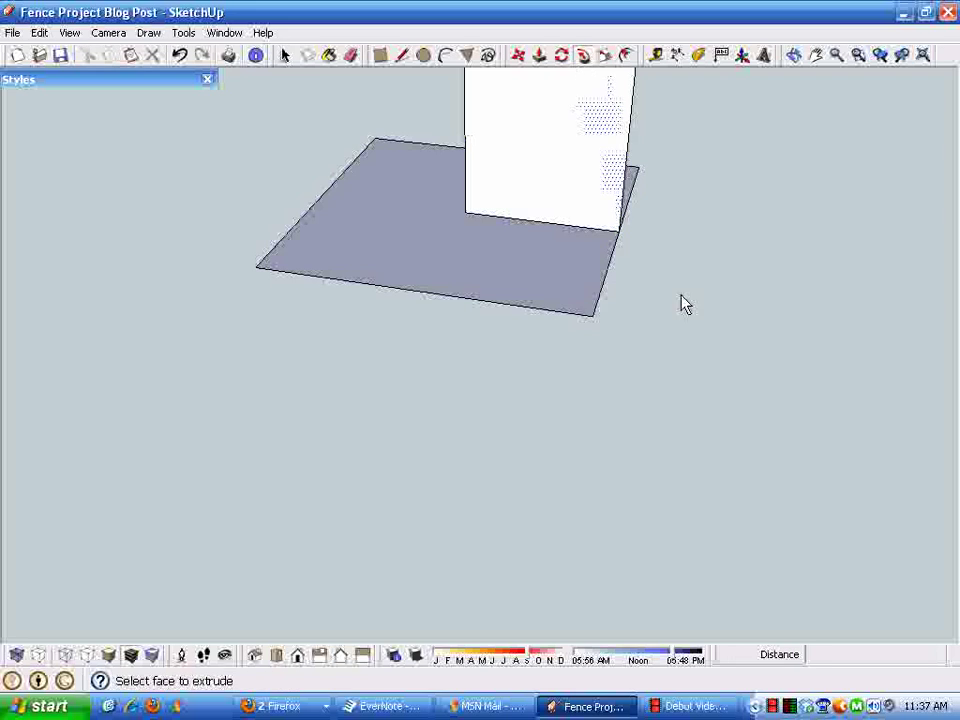
left_click_drag(594, 212, 572, 182)
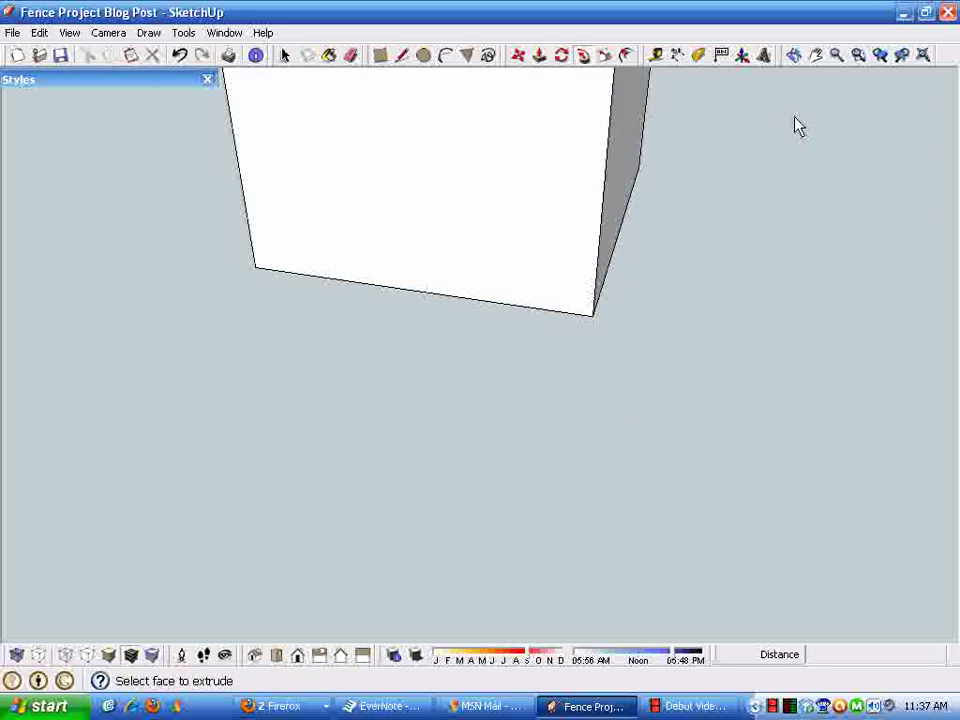
- Close the open underside of the post by drawing a line between two adjacent bottom corners
mouse_move(514, 229)
middle_mouse_down()
mouse_move(493, 270)
mouse_move(471, 407)
mouse_move(543, 204)
mouse_move(548, 240)
middle_mouse_up()
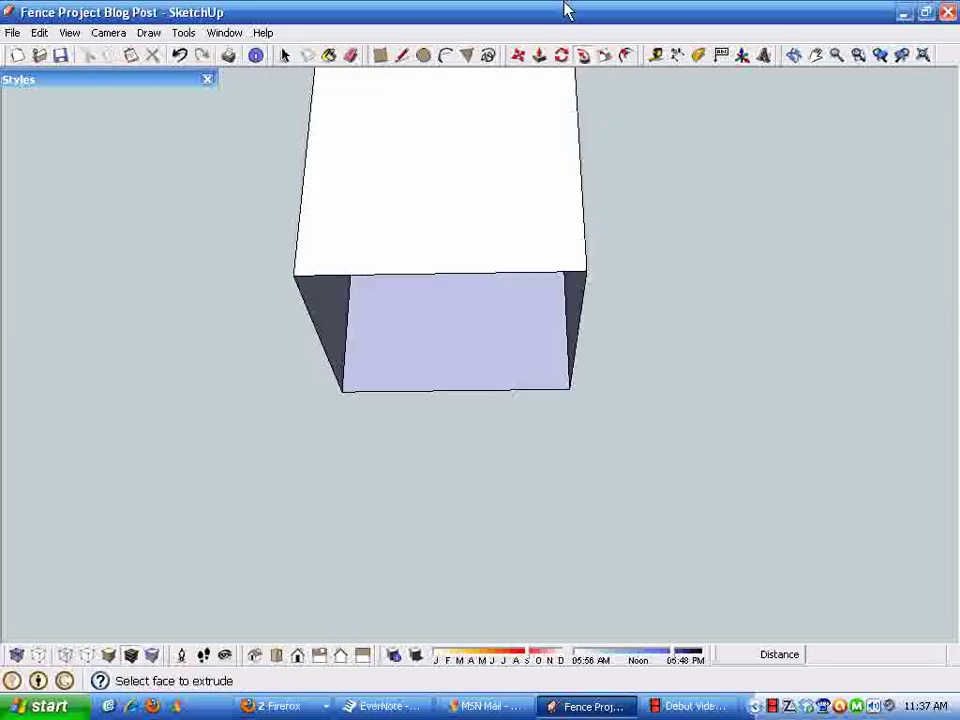
left_click(402, 56)
left_click(296, 273)
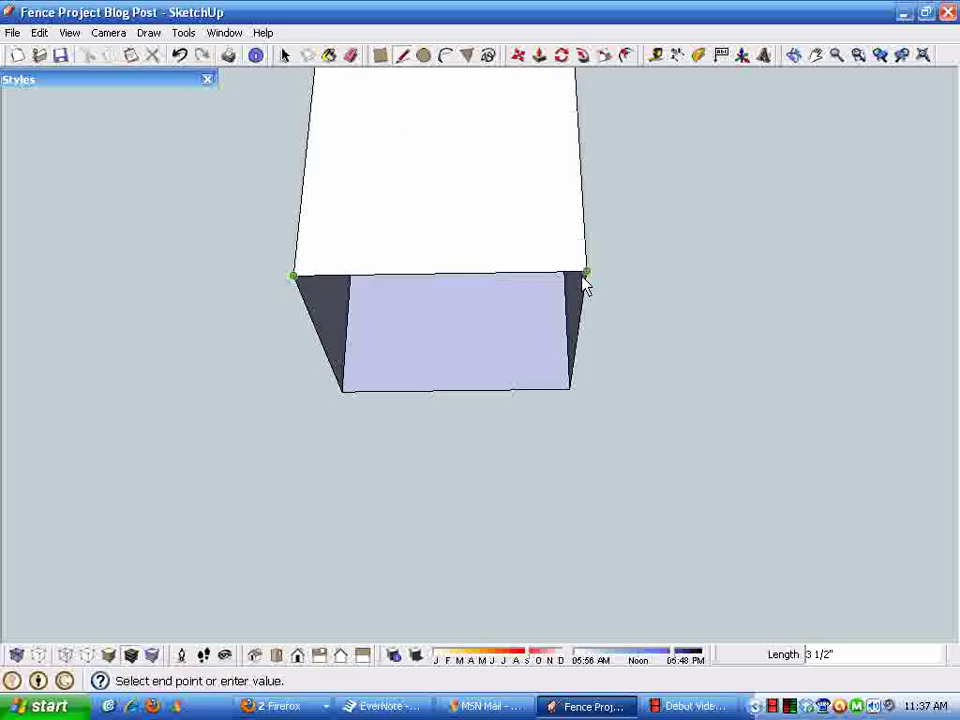
left_click(586, 272)
key("space")
- Examine the whole post and its shaped top from several sides
left_click(923, 55)
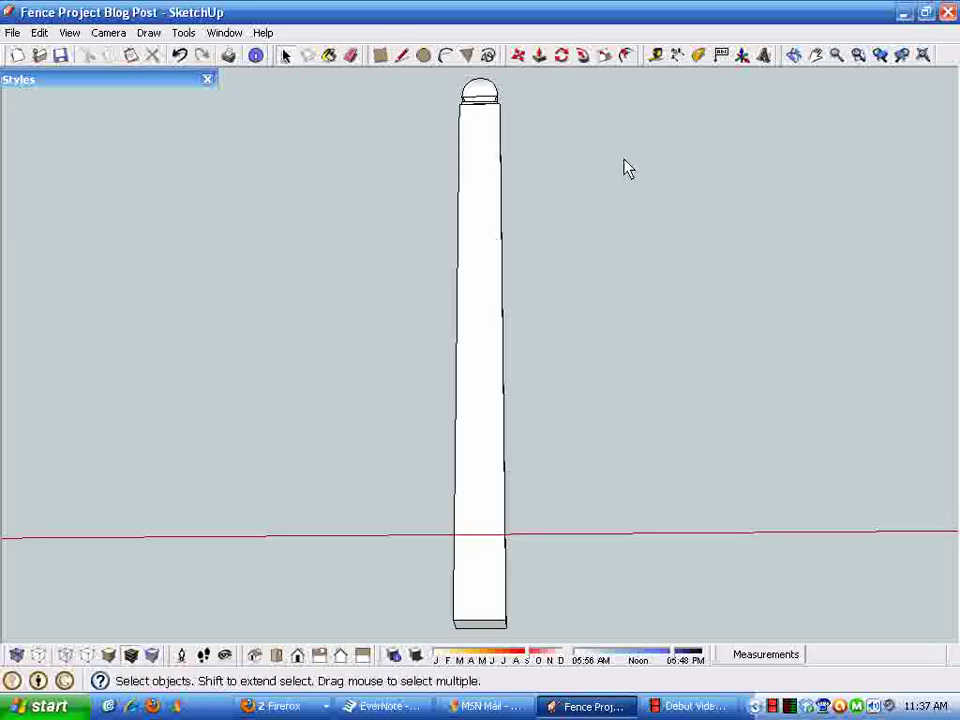
middle_click_drag(626, 167, 369, 379)
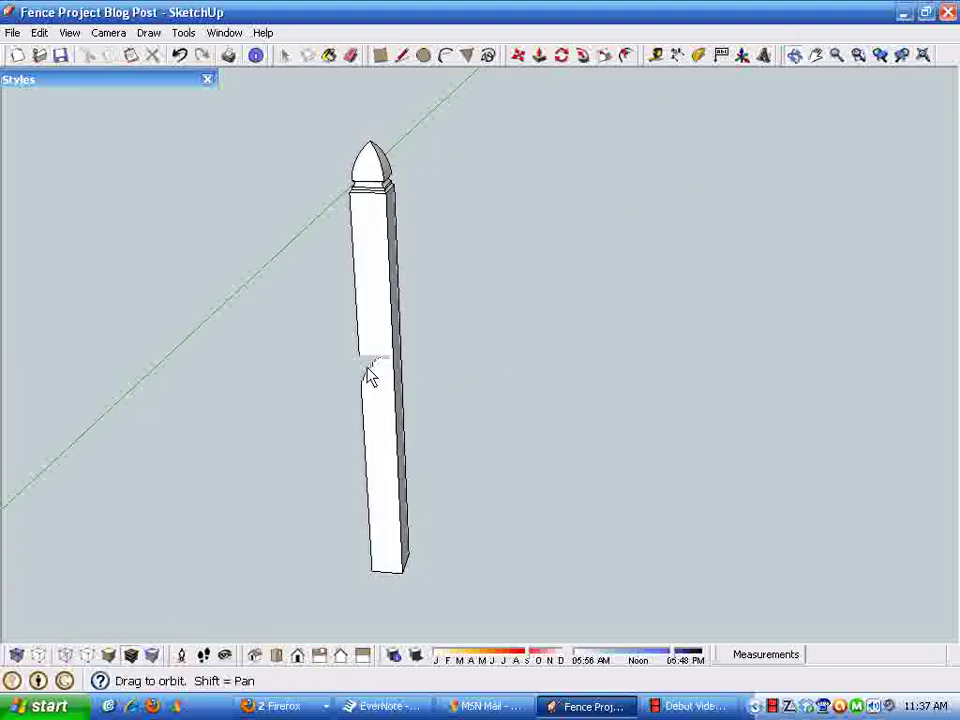
scroll(366, 227, "up", 2)
middle_click_drag(366, 227, 272, 278)
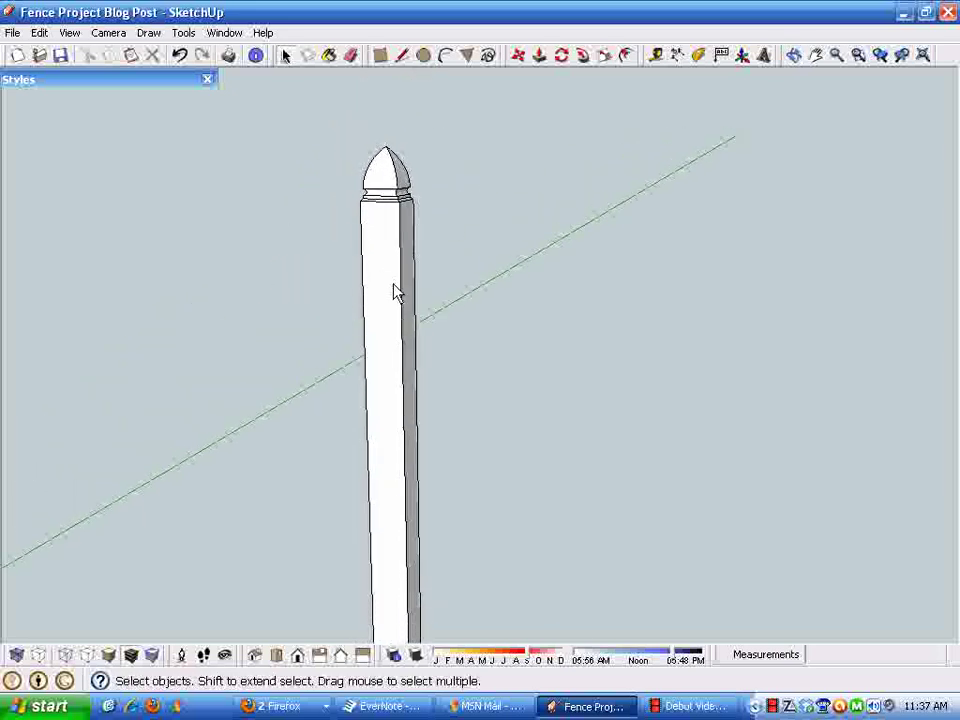
middle_click_drag(386, 263, 508, 298)
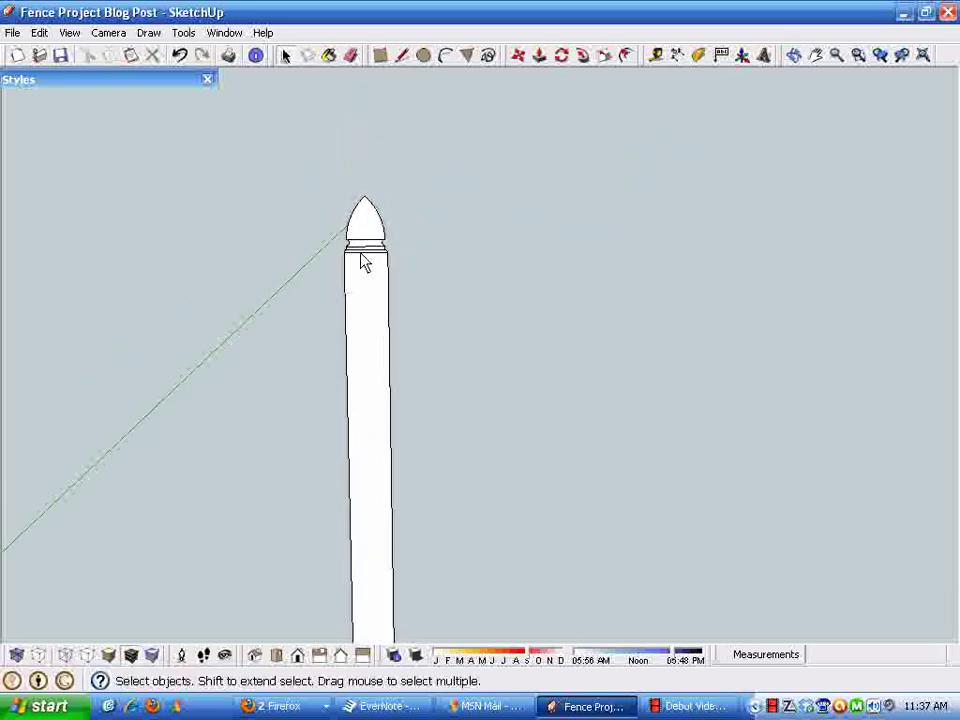
scroll(364, 259, "up", 2)
middle_click_drag(394, 348, 445, 416)
scroll(397, 304, "up", 3)
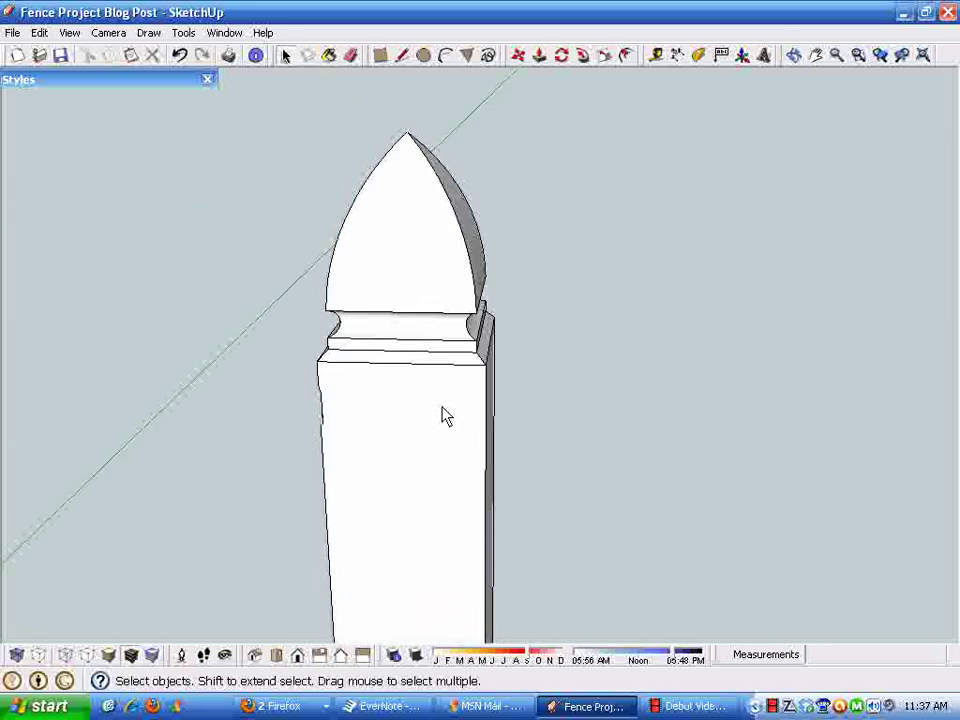
middle_click_drag(458, 322, 377, 249)
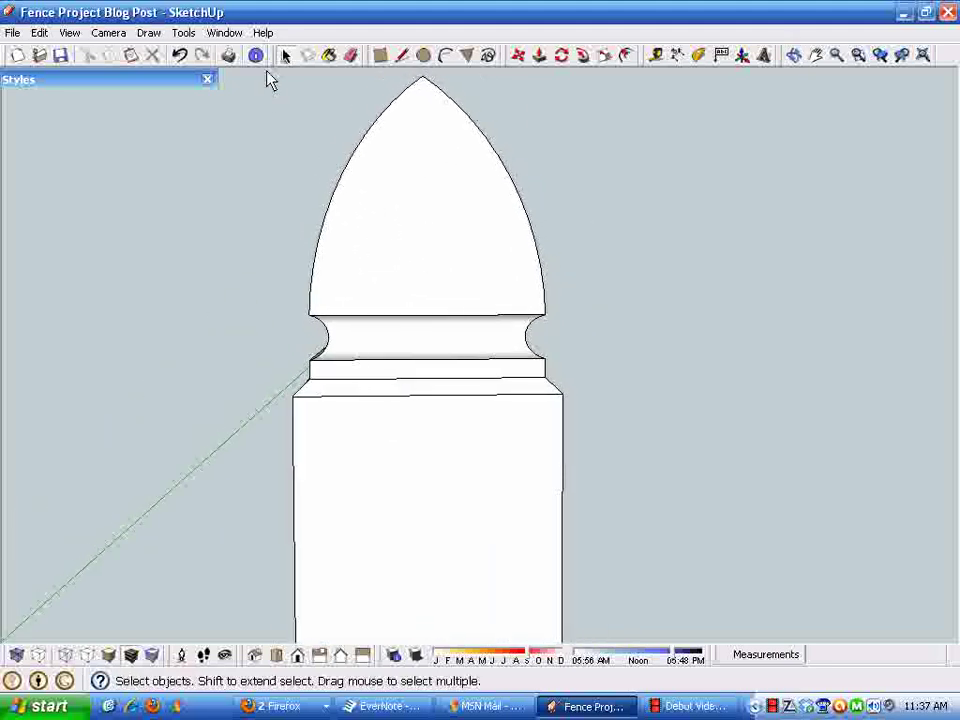
scroll(275, 96, "down", 5)
middle_click_drag(290, 120, 430, 380)
scroll(303, 163, "up", 5)
scroll(285, 156, "down", 5)
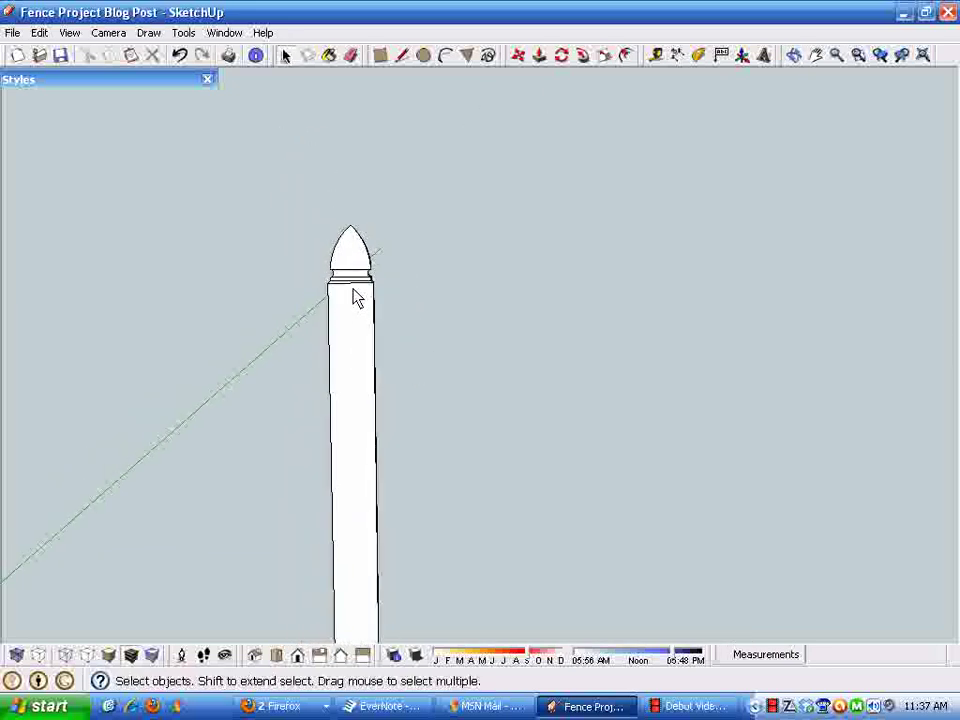
scroll(354, 296, "up", 3)
middle_click_drag(348, 278, 425, 305)
- Select the post's pointed cap with its edges and remove the first concave neck face from the selection
left_click_drag(327, 141, 507, 305)
scroll(439, 313, "up", 5)
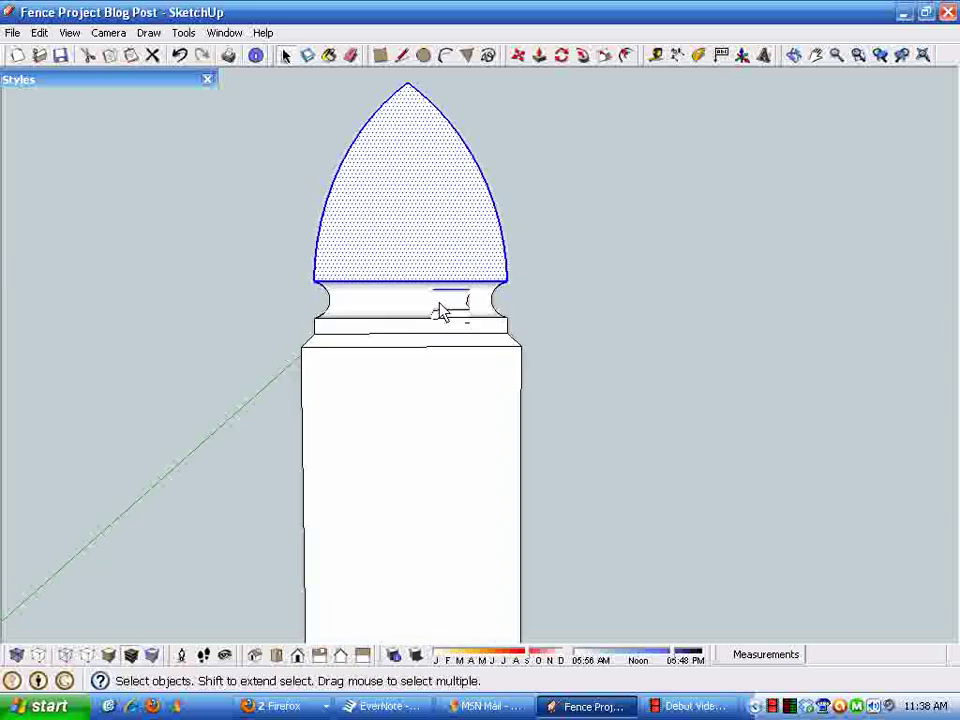
scroll(420, 354, "up", 1)
middle_click_drag(429, 377, 424, 322)
scroll(325, 305, "up", 2)
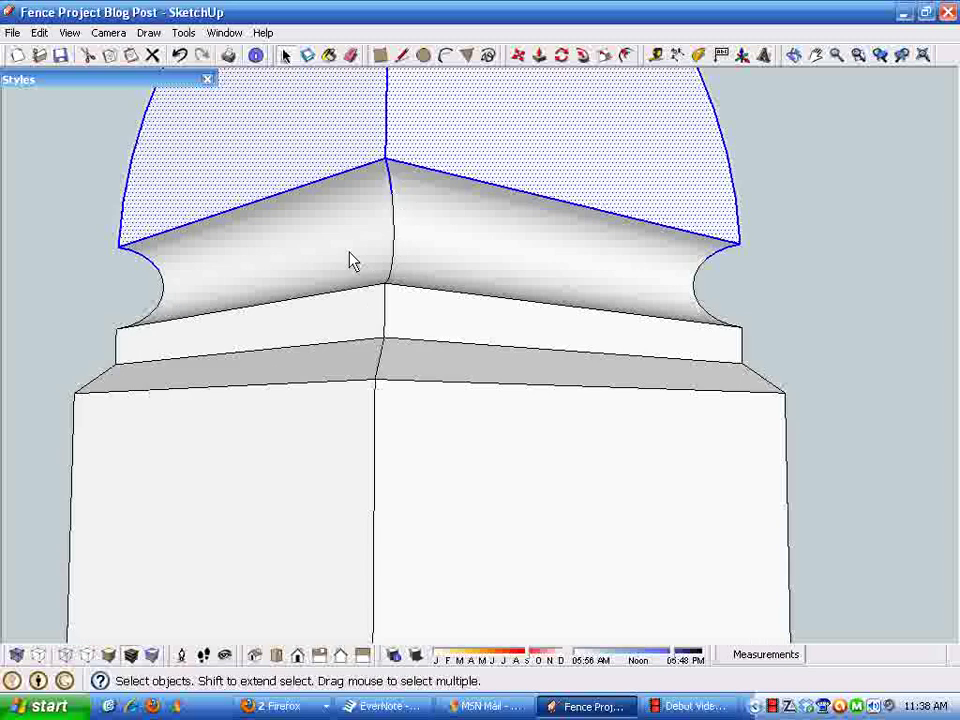
scroll(392, 240, "up", 2)
left_click(356, 214)
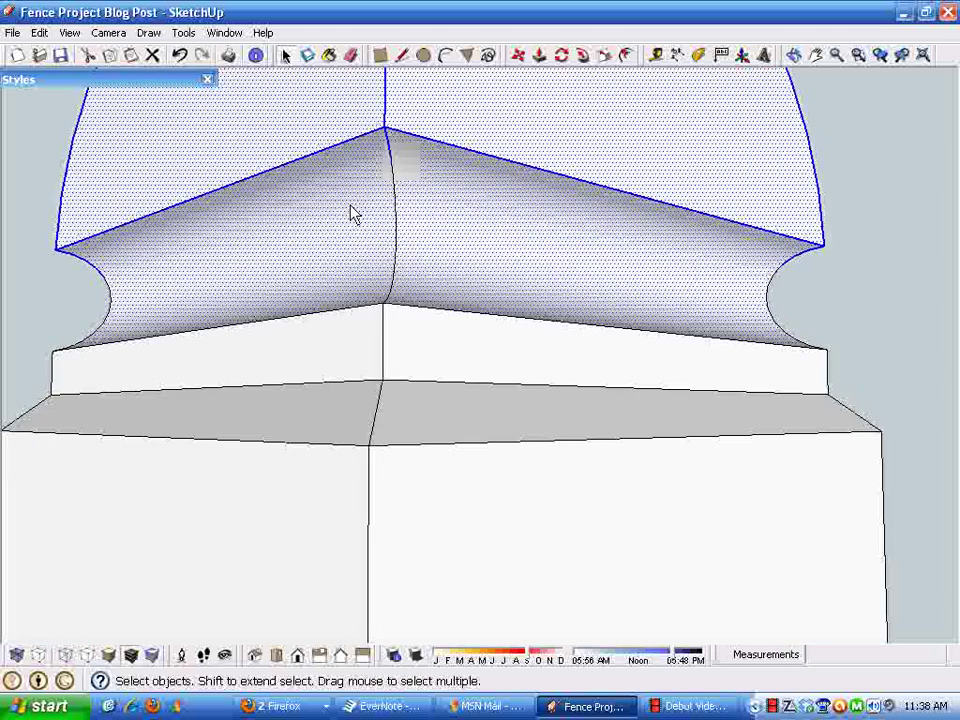
left_click(189, 272, "shift")
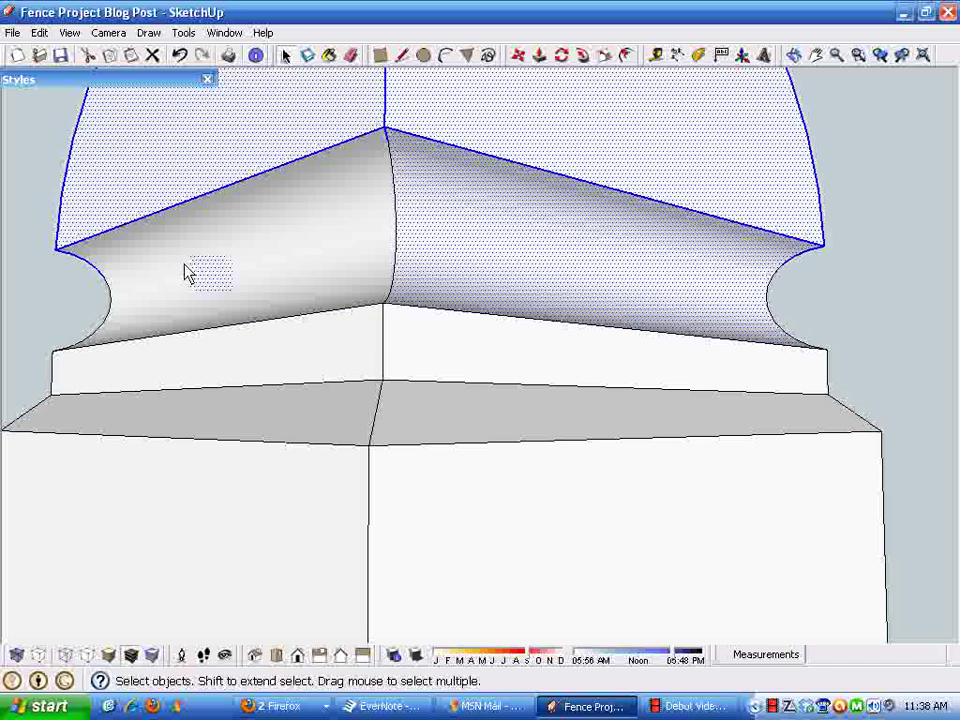
- Remove the remaining concave neck faces and stray corner edges below the pointed cap from the selection
scroll(110, 300, "up", 4)
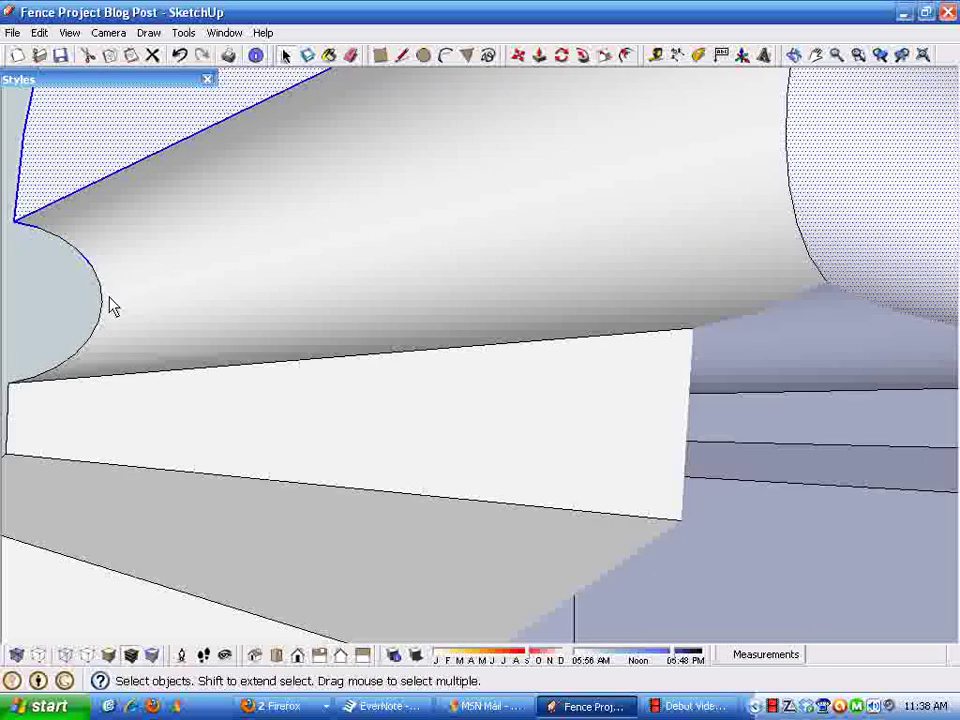
scroll(110, 305, "down", 2)
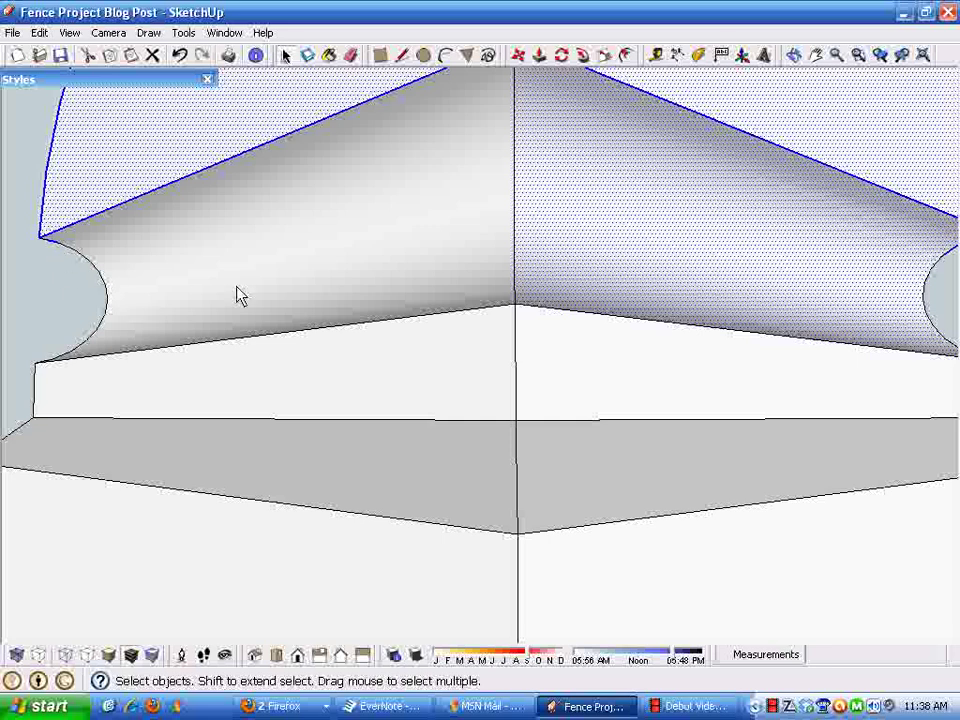
middle_click_drag(240, 295, 166, 317)
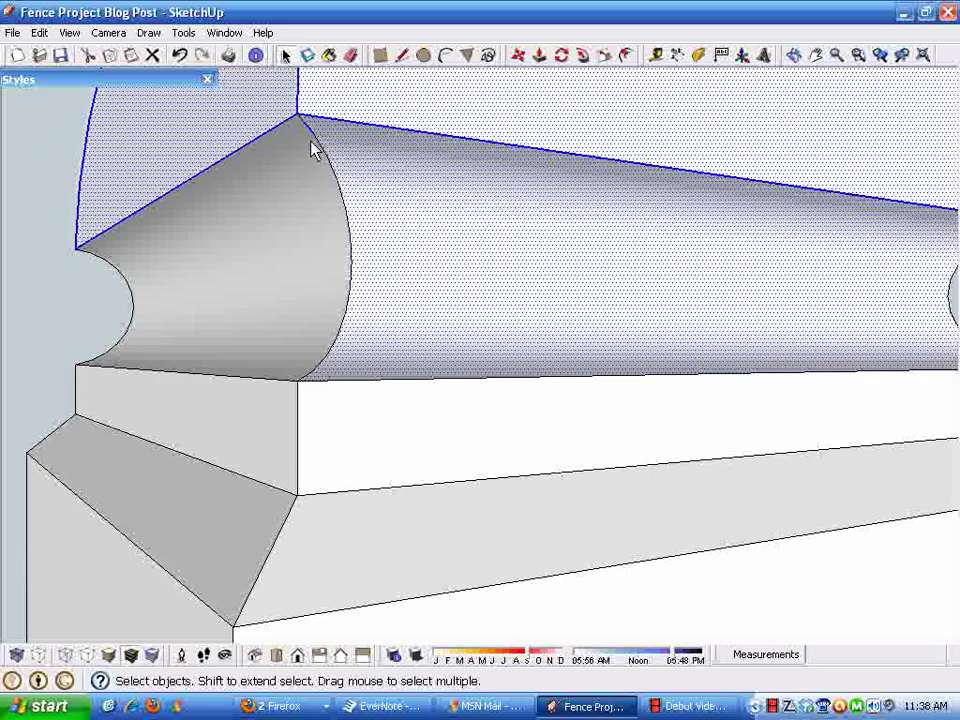
middle_click_drag(315, 147, 632, 295)
scroll(632, 295, "up", 4)
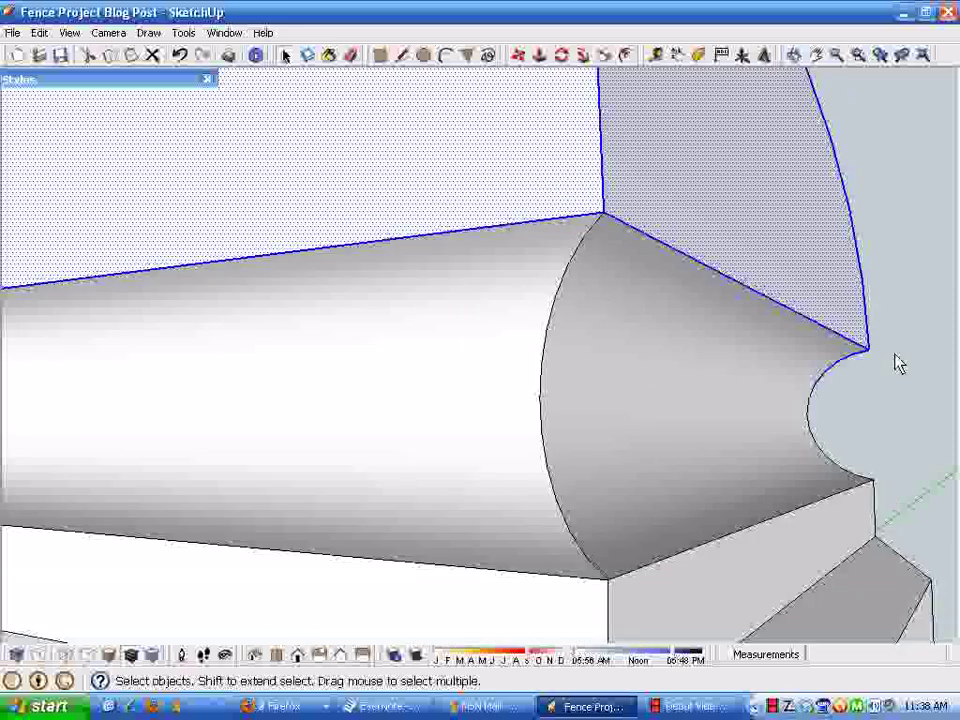
scroll(750, 384, "up", 5)
scroll(698, 373, "down", 5)
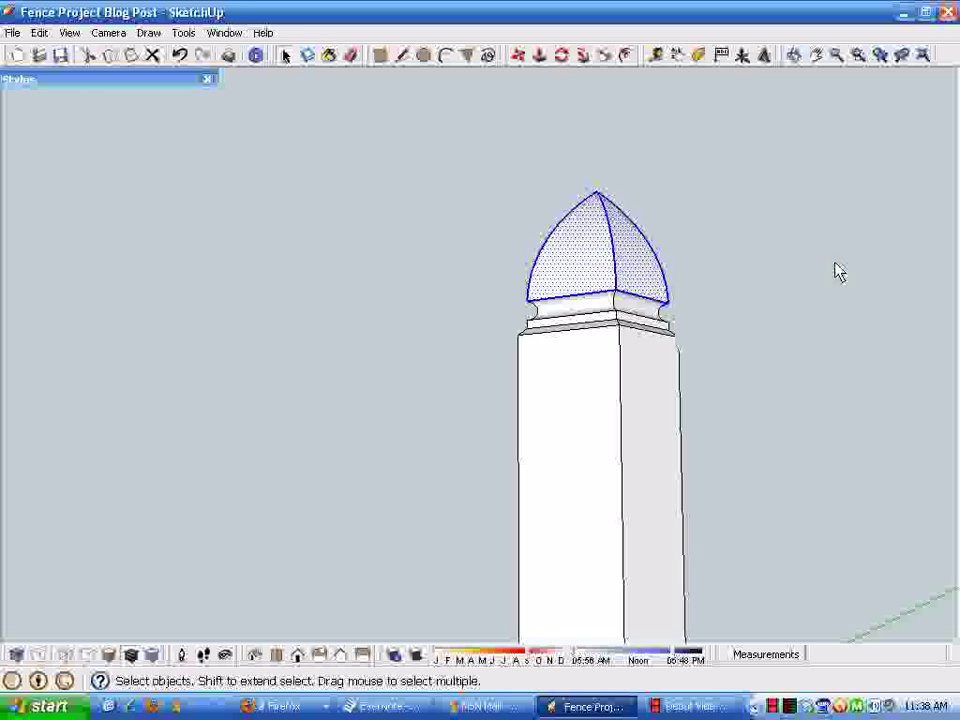
- Deselect the leftover arc segments at the neck's corners so only the pointed cap stays selected
scroll(672, 300, "up", 6)
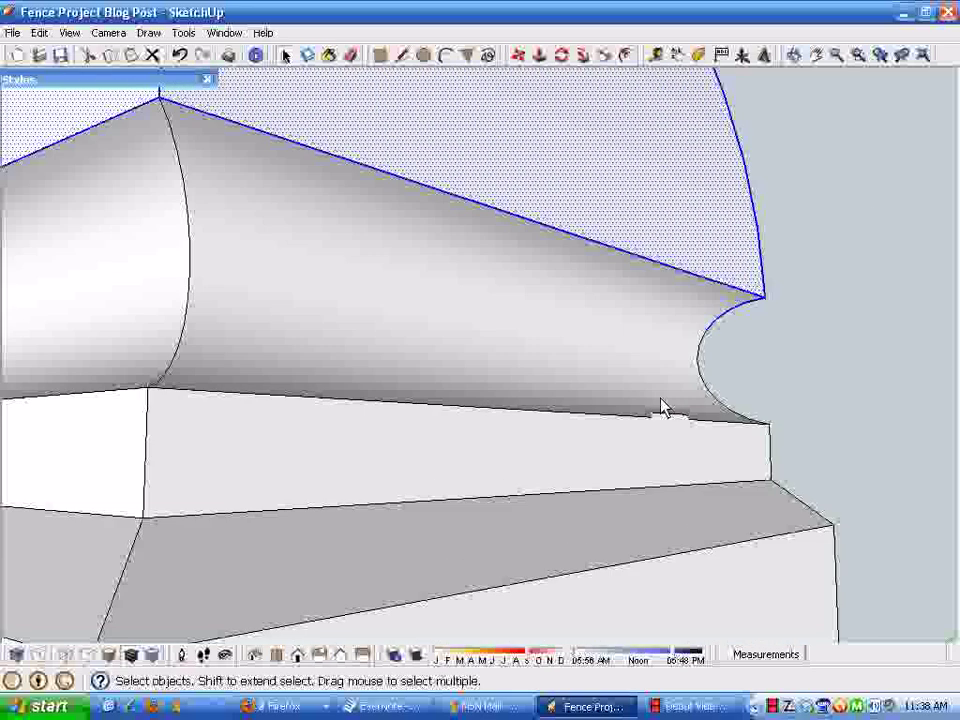
scroll(661, 407, "up", 2)
middle_click_drag(739, 332, 780, 257)
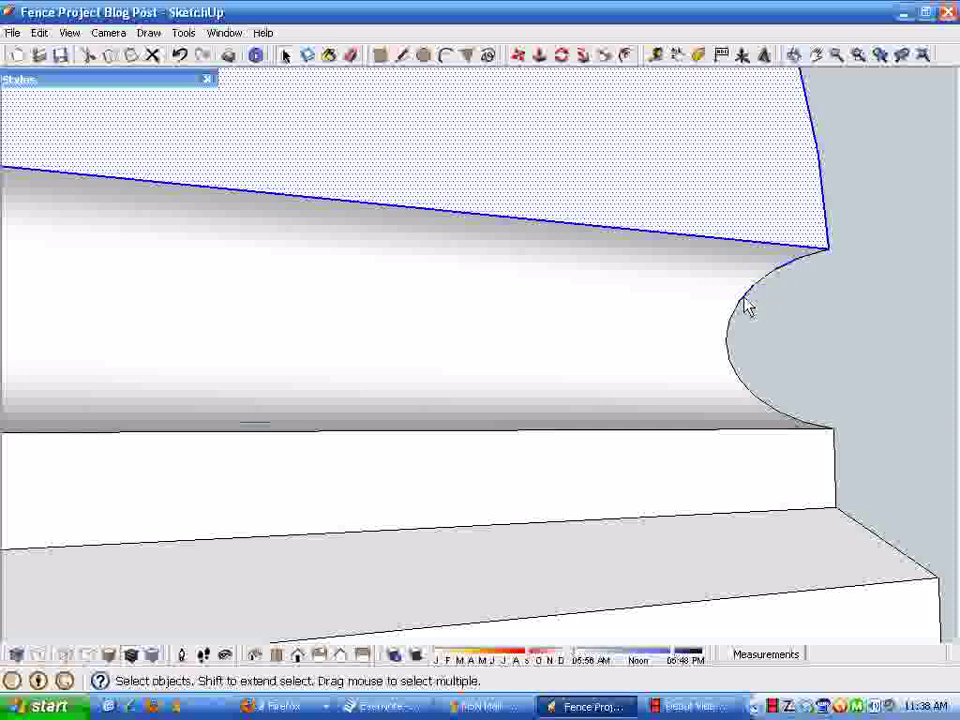
scroll(788, 296, "up", 2)
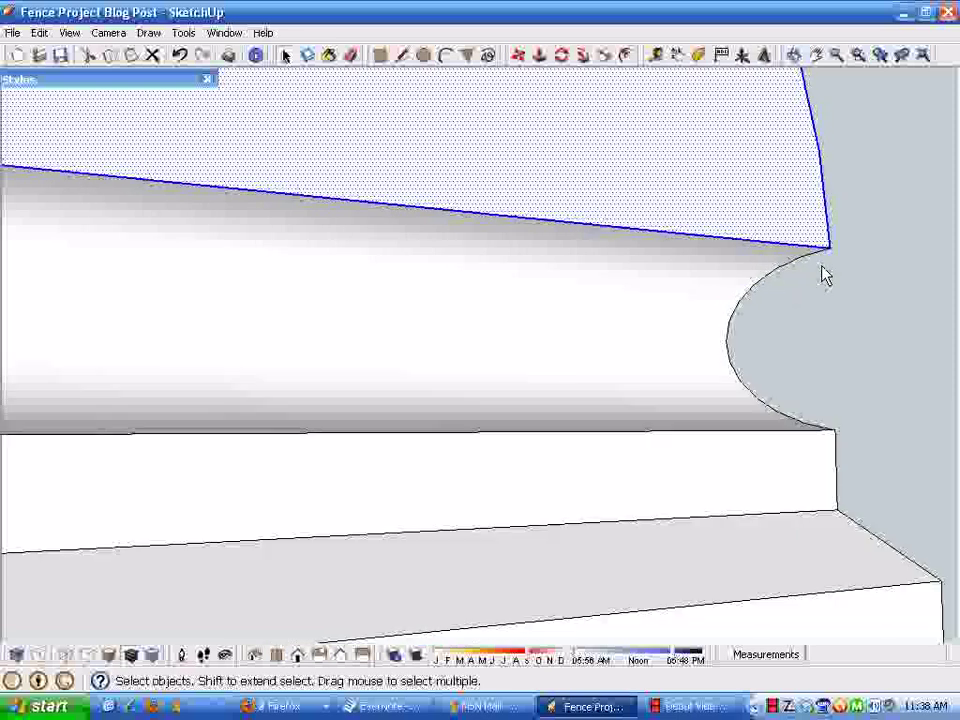
mouse_move(816, 268)
middle_mouse_down()
mouse_move(771, 332)
mouse_move(268, 336)
mouse_move(259, 291)
mouse_move(710, 282)
mouse_move(841, 316)
middle_mouse_up()
scroll(422, 303, "down", 6)
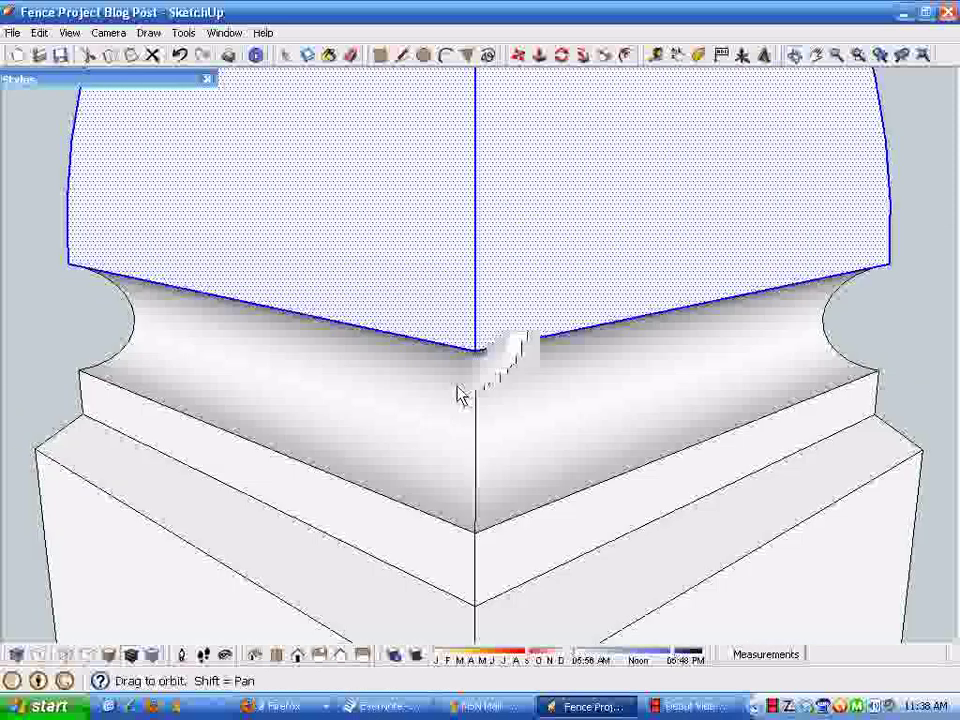
middle_click_drag(557, 281, 615, 285)
scroll(576, 339, "down", 3)
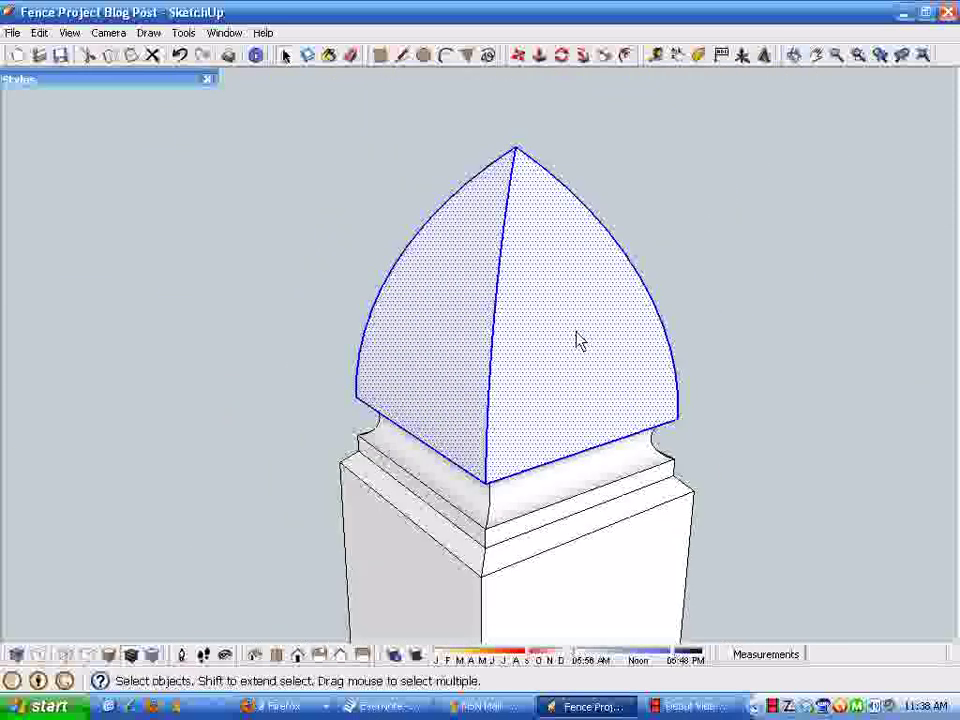
- Scale the selected pointed cap taller along the blue axis about its base
middle_click_drag(576, 339, 450, 292)
left_click(608, 58)
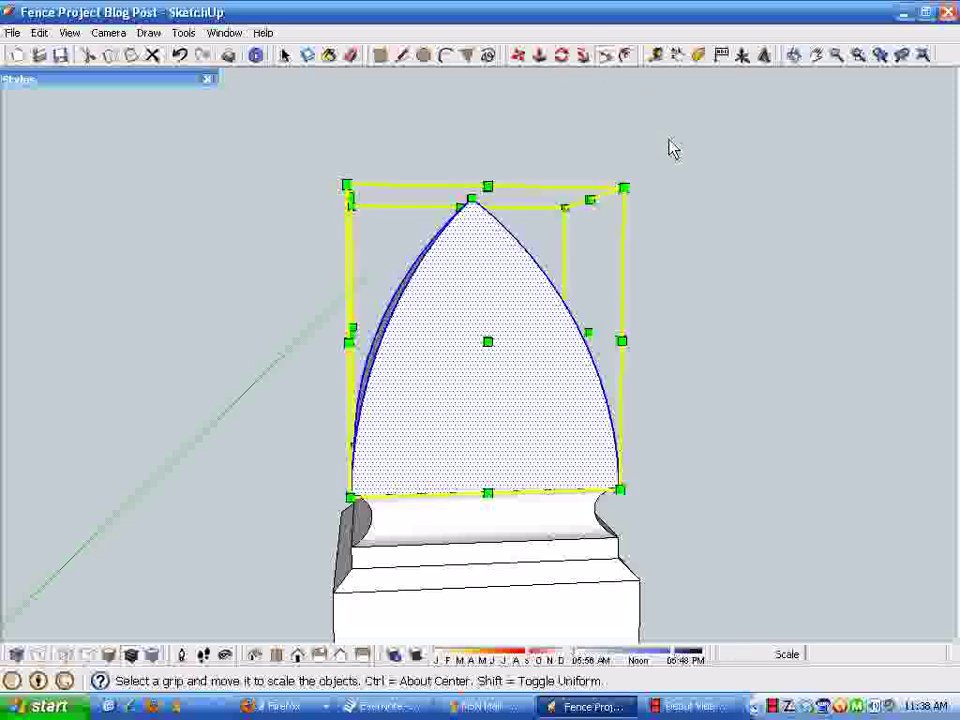
middle_click_drag(671, 148, 544, 429)
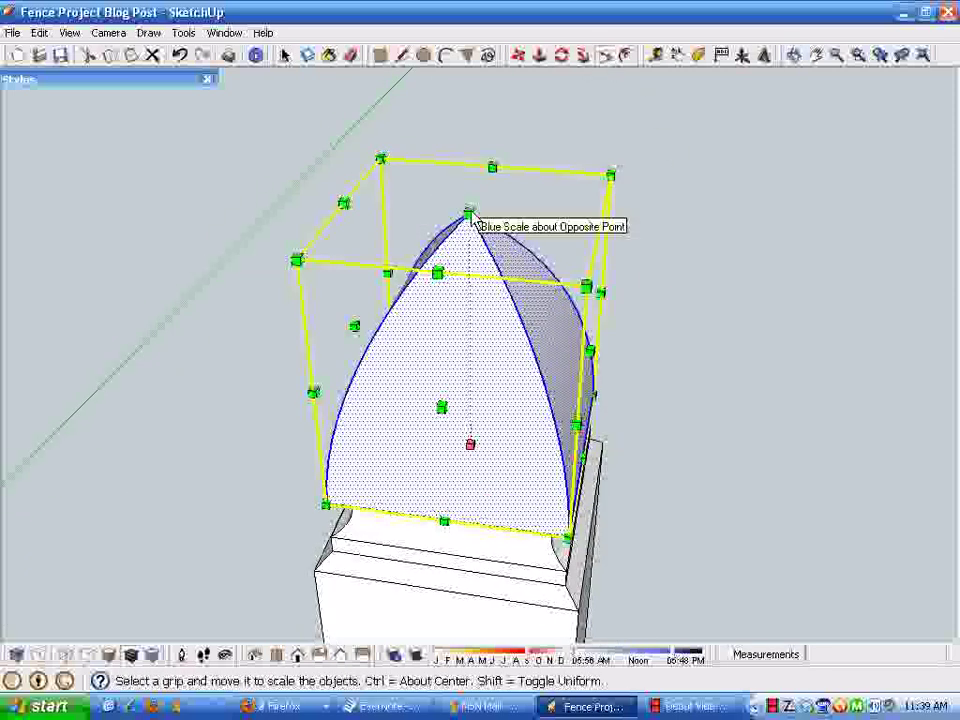
left_click_drag(470, 213, 469, 152)
key("space")
- Select the entire post, make it a component named Pointed Post, and deselect it
scroll(704, 255, "down", 5)
scroll(525, 354, "down", 6)
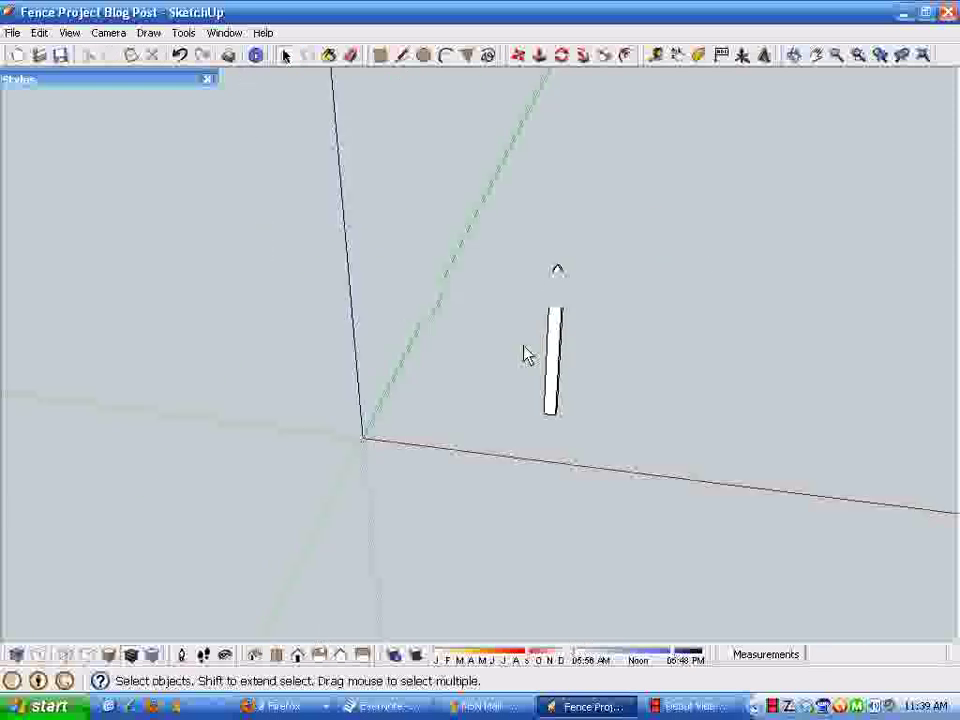
scroll(561, 283, "up", 6)
middle_click_drag(561, 322, 304, 193)
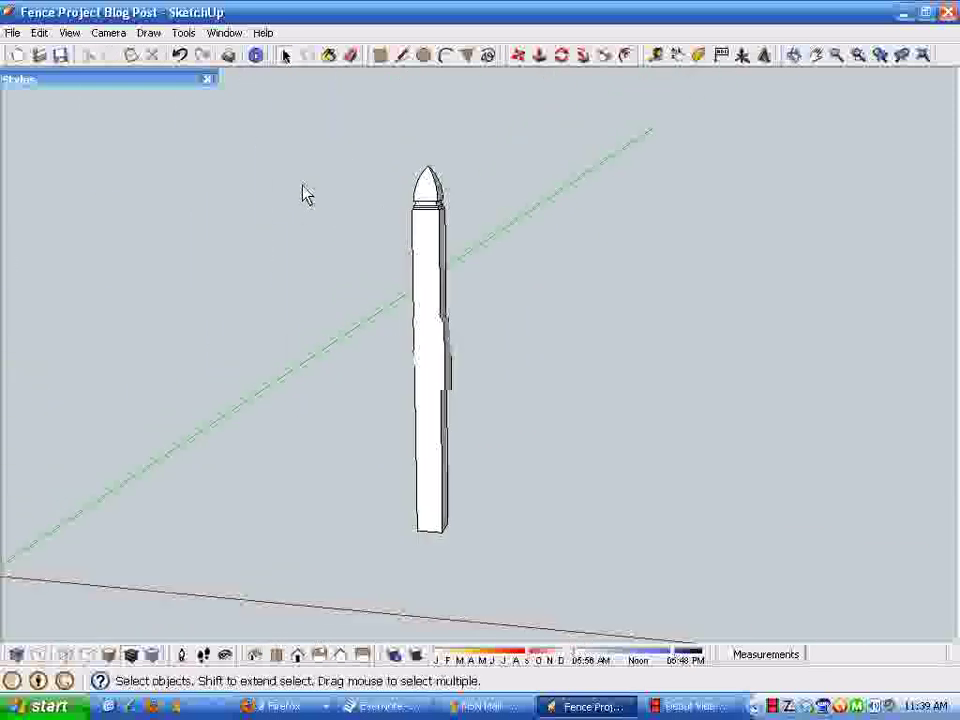
left_click_drag(285, 103, 531, 589)
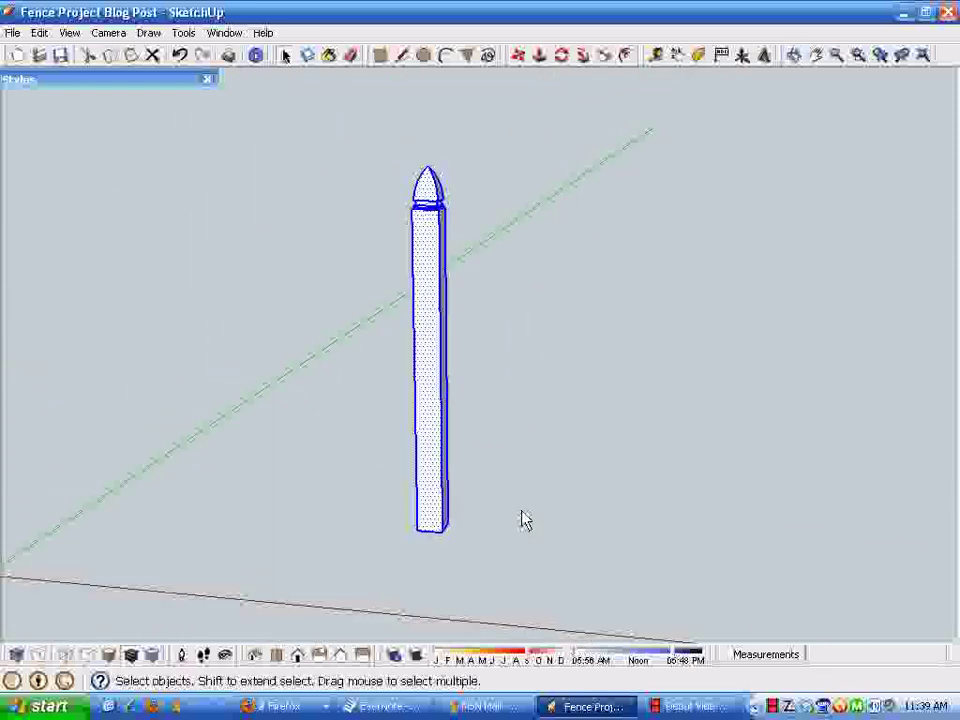
right_click(432, 362)
left_click(487, 467)
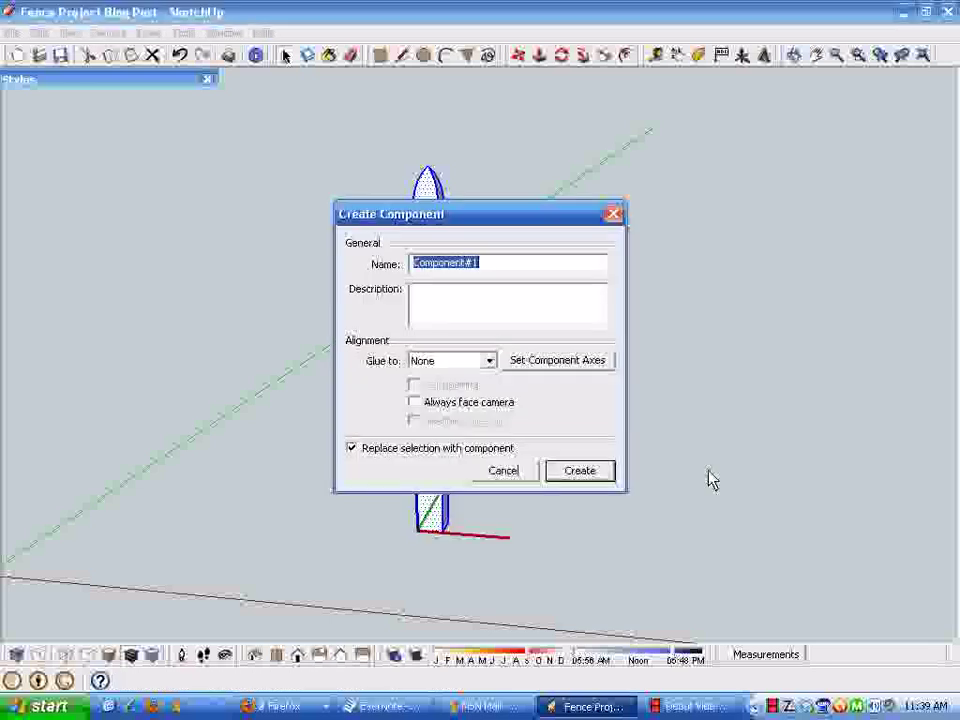
type("PO")
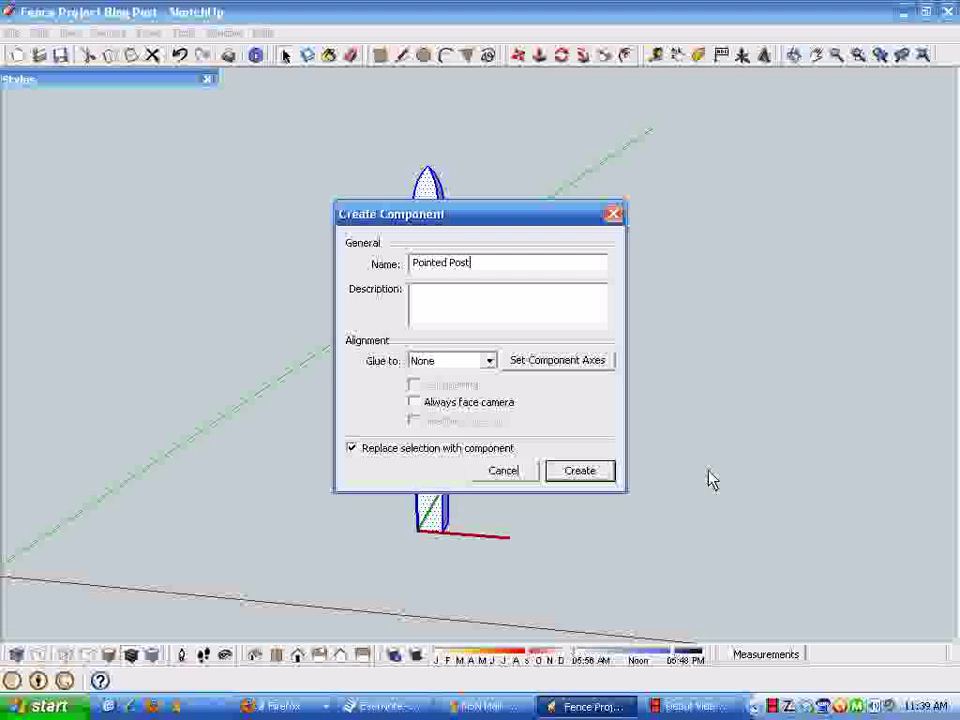
left_click(580, 471)
middle_click_drag(495, 495, 357, 505)
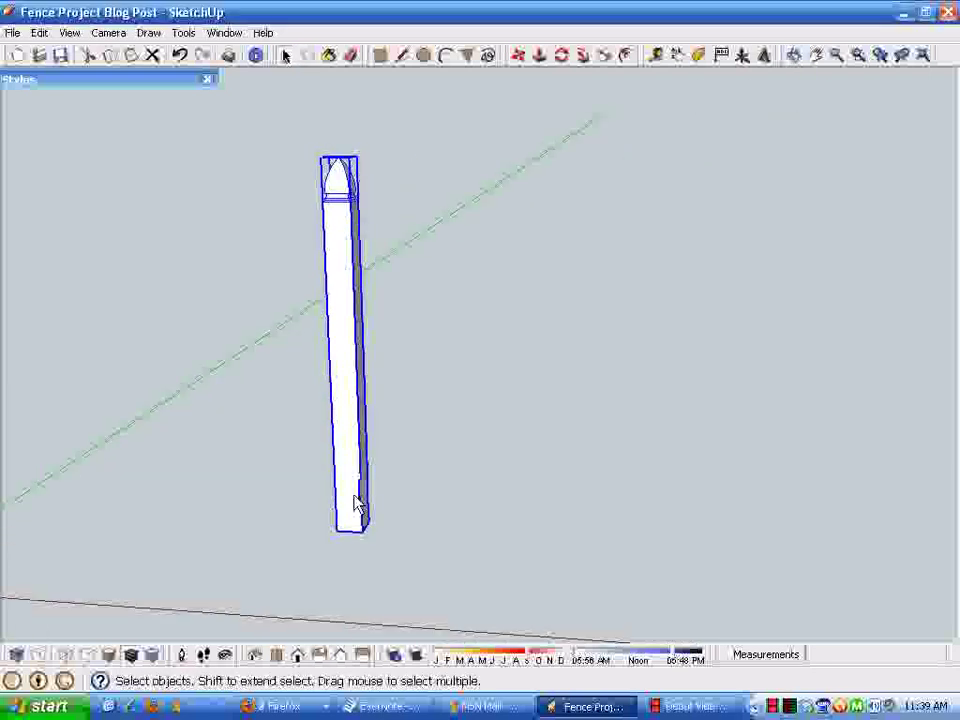
left_click(463, 506)
middle_click_drag(463, 506, 313, 427)
key("space")
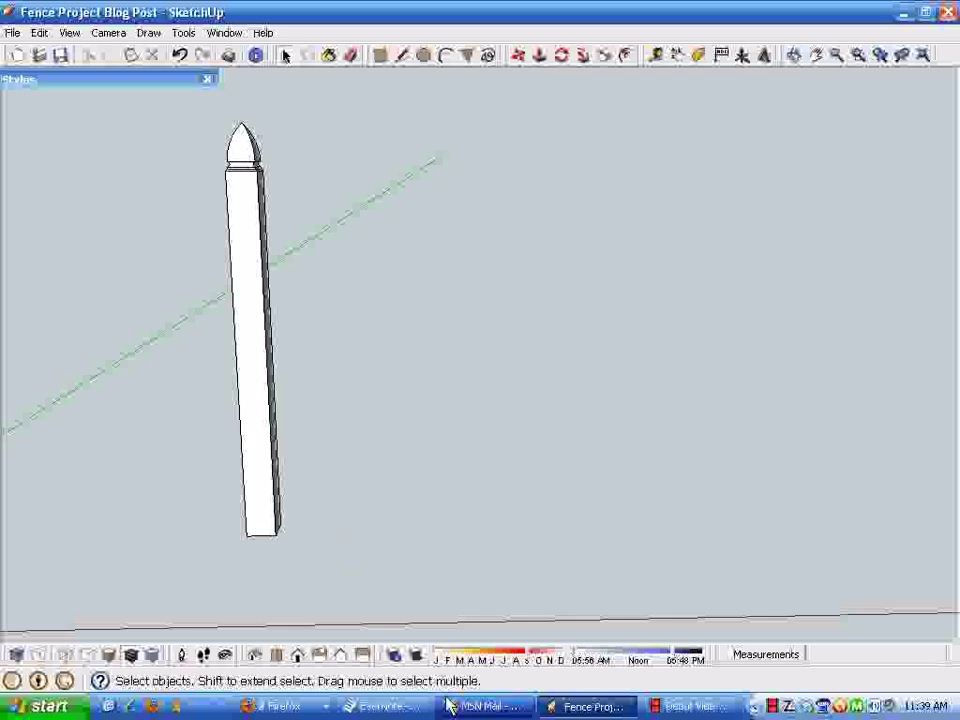